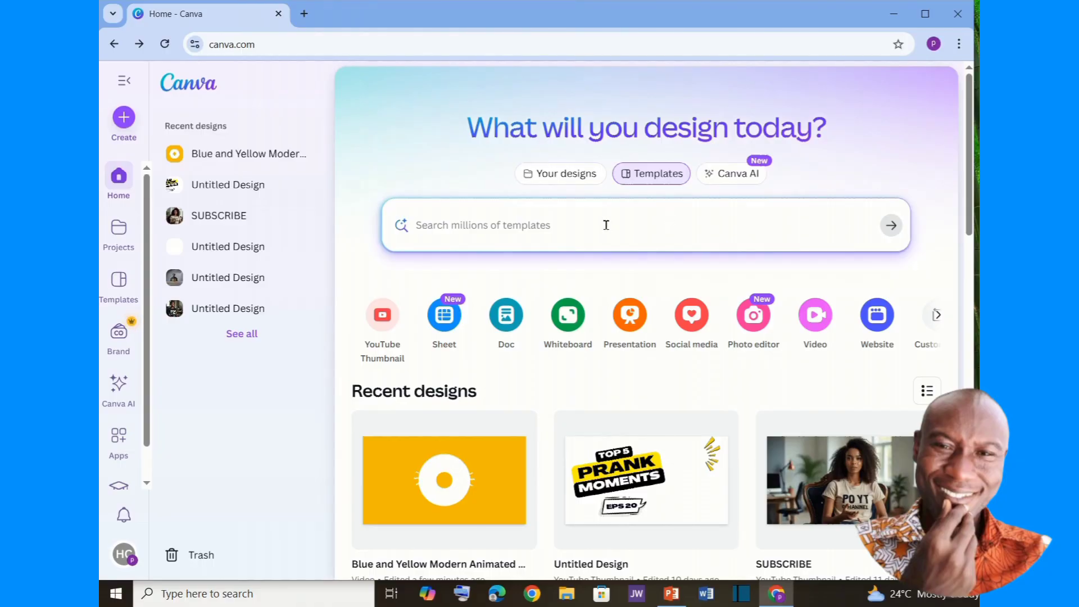
- Search Canva templates for 'YouTube intro' using the suggested search
left_click(661, 230)
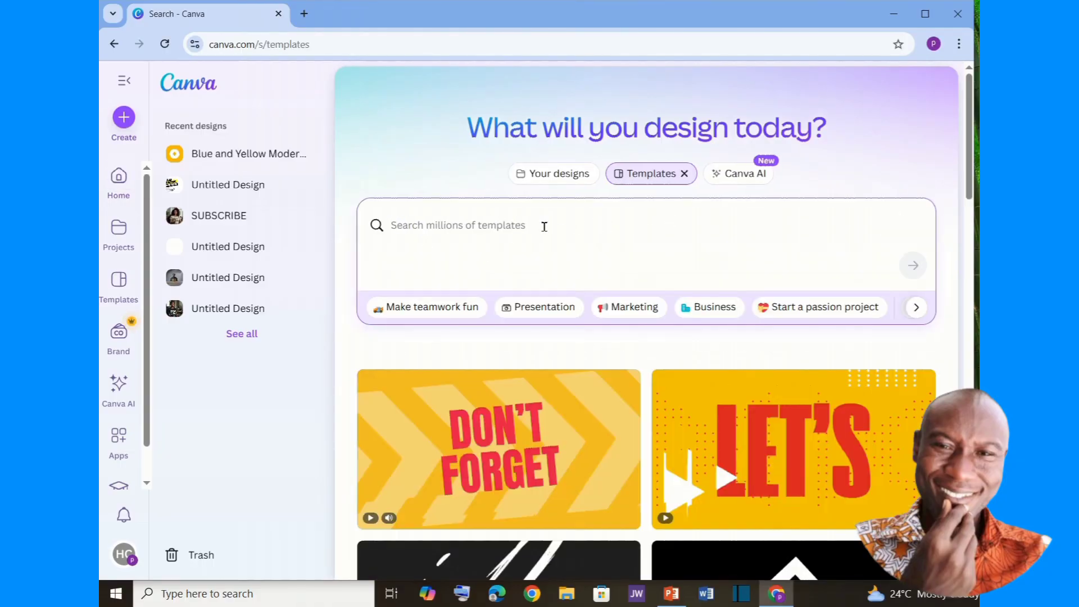
type("y")
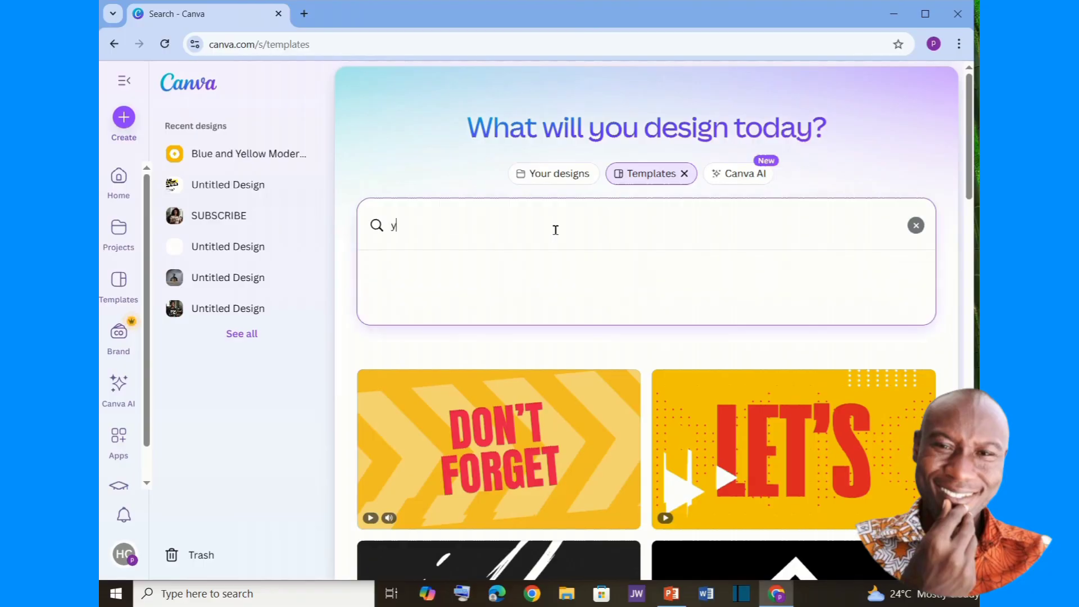
type("ouTube intro")
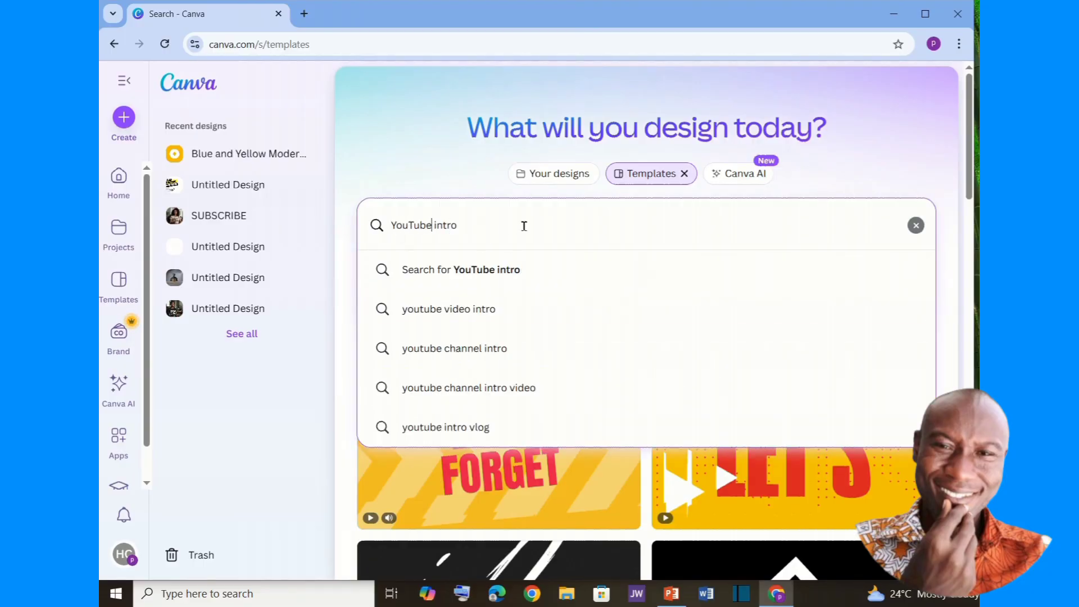
left_click(523, 270)
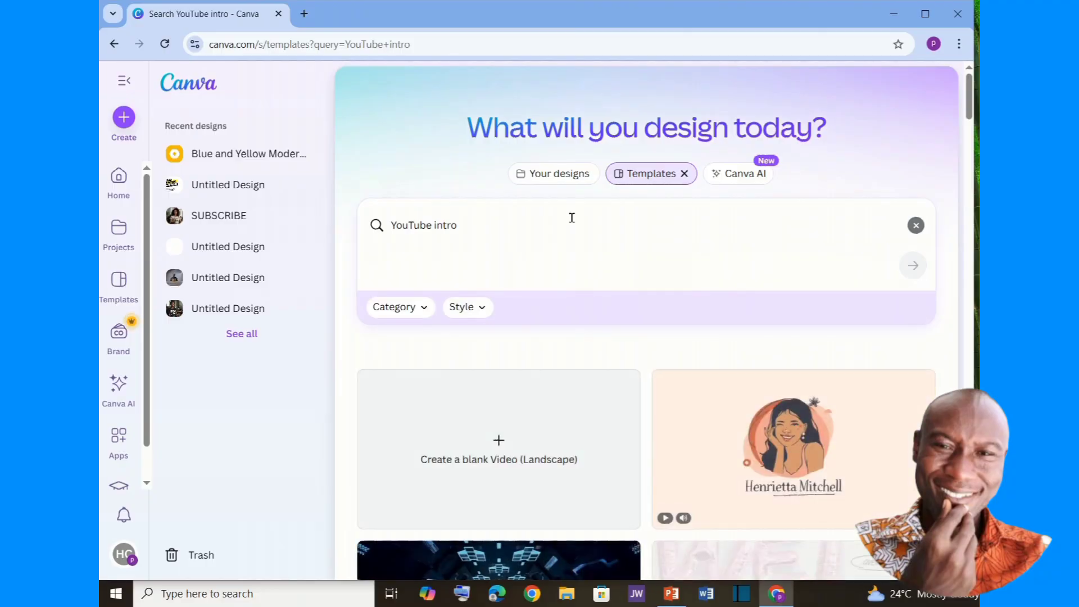
- Scroll through the YouTube intro results, such as Welcome to My Channel, Breaking News and READY?
scroll(649, 306, "down", 2)
scroll(655, 302, "down", 4)
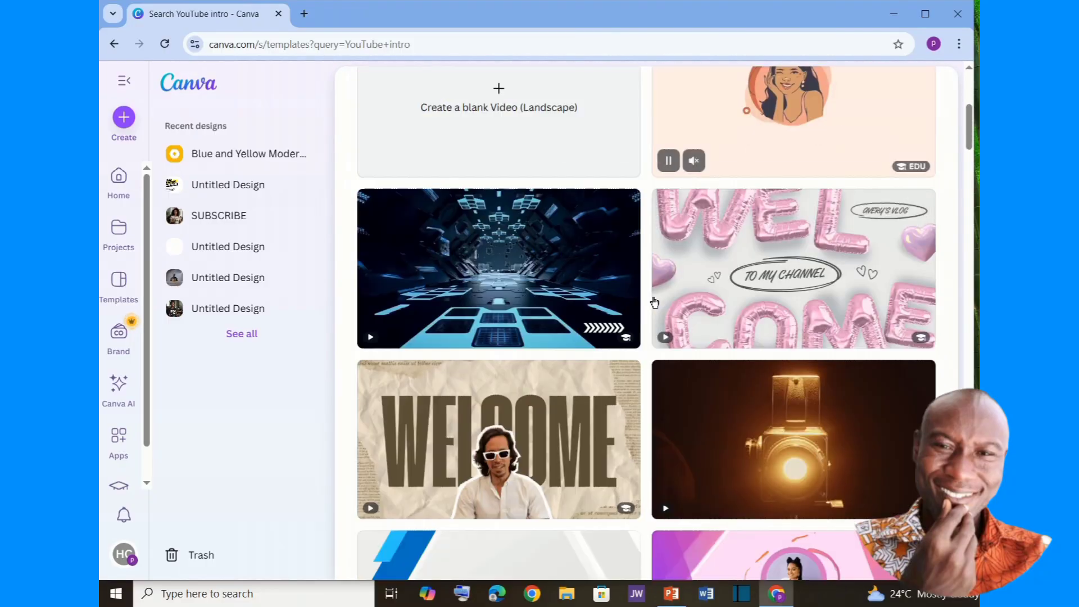
scroll(655, 303, "down", 5)
scroll(654, 302, "up", 10)
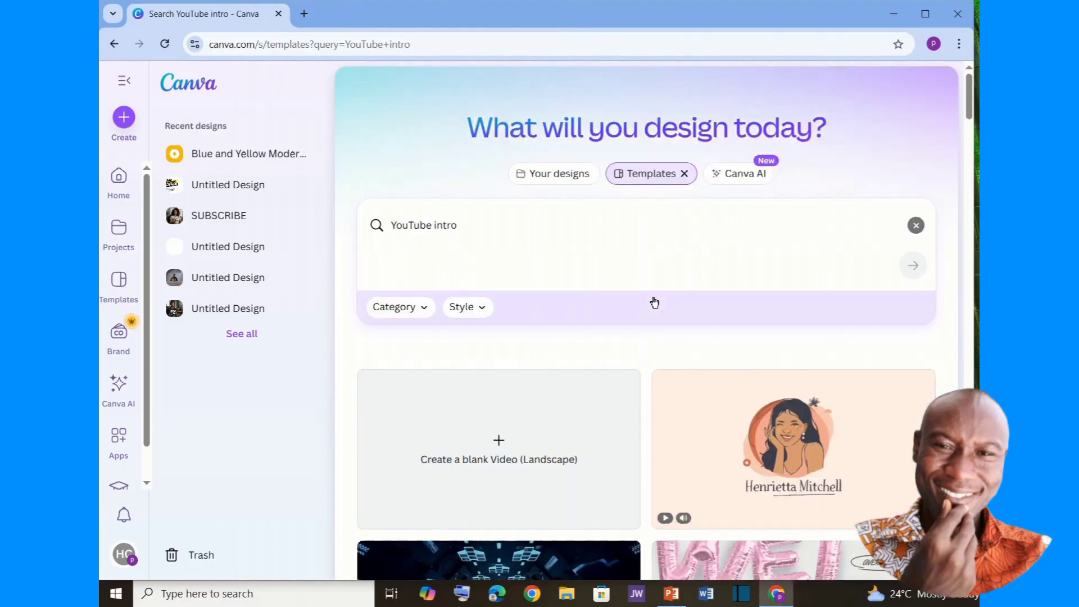
scroll(655, 302, "down", 18)
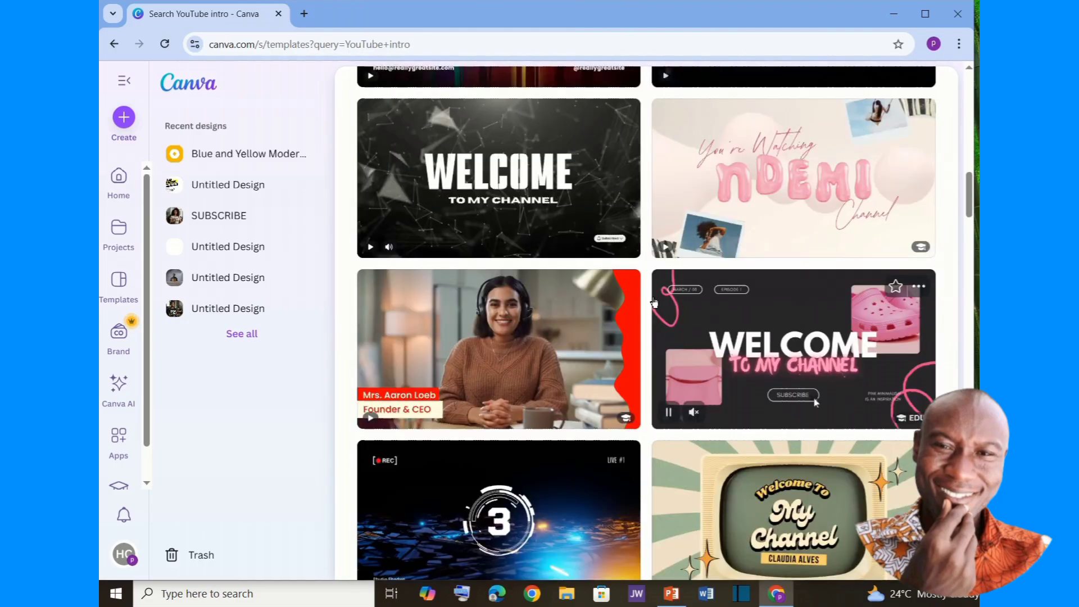
scroll(655, 302, "down", 15)
scroll(655, 302, "up", 16)
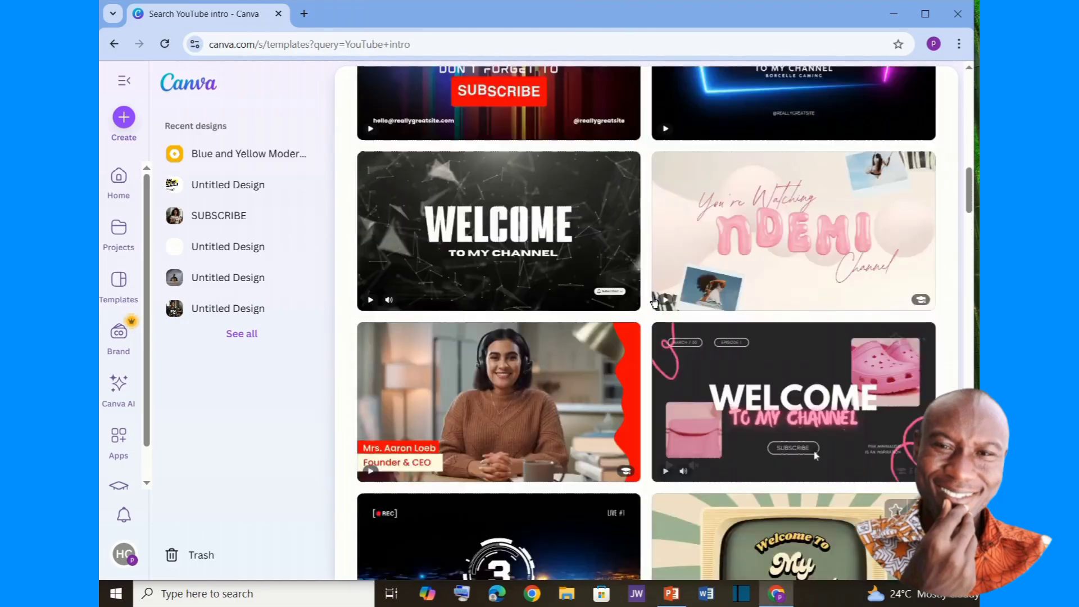
scroll(668, 144, "up", 18)
scroll(672, 162, "down", 19)
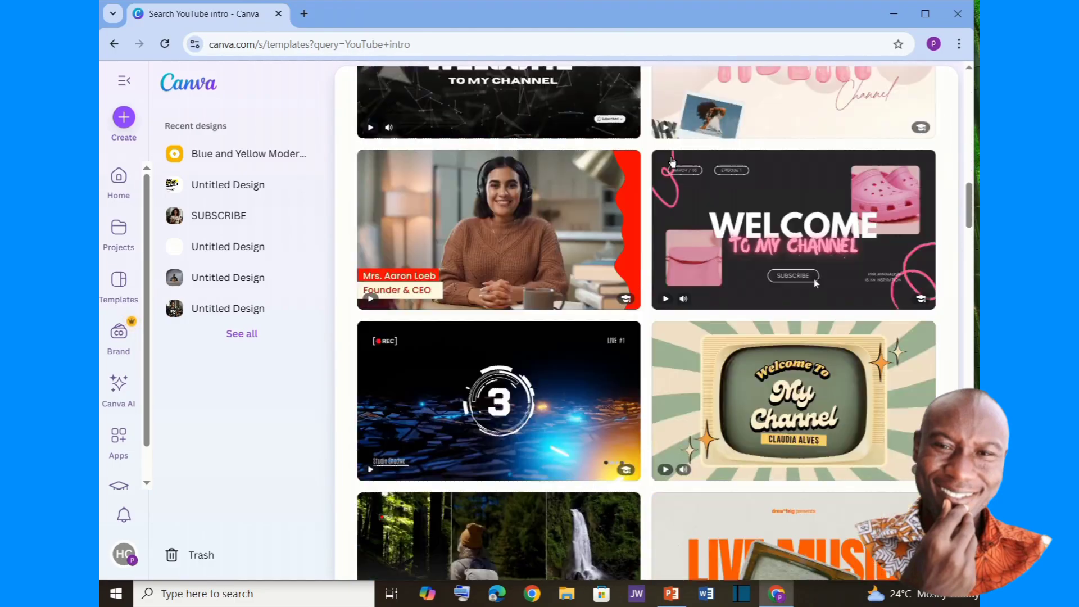
scroll(672, 161, "down", 18)
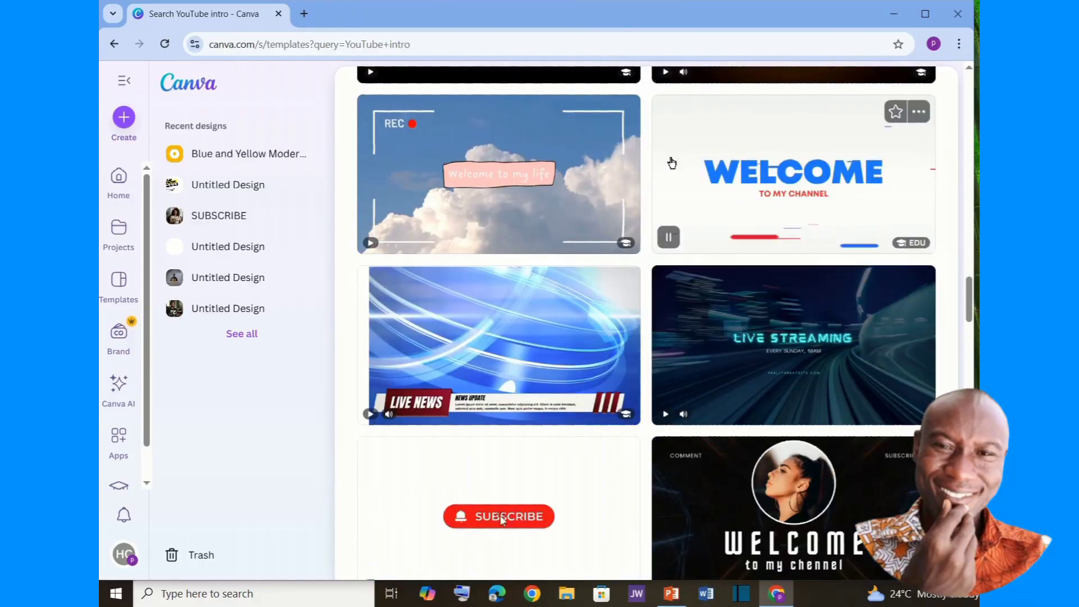
scroll(672, 163, "down", 9)
scroll(671, 163, "up", 14)
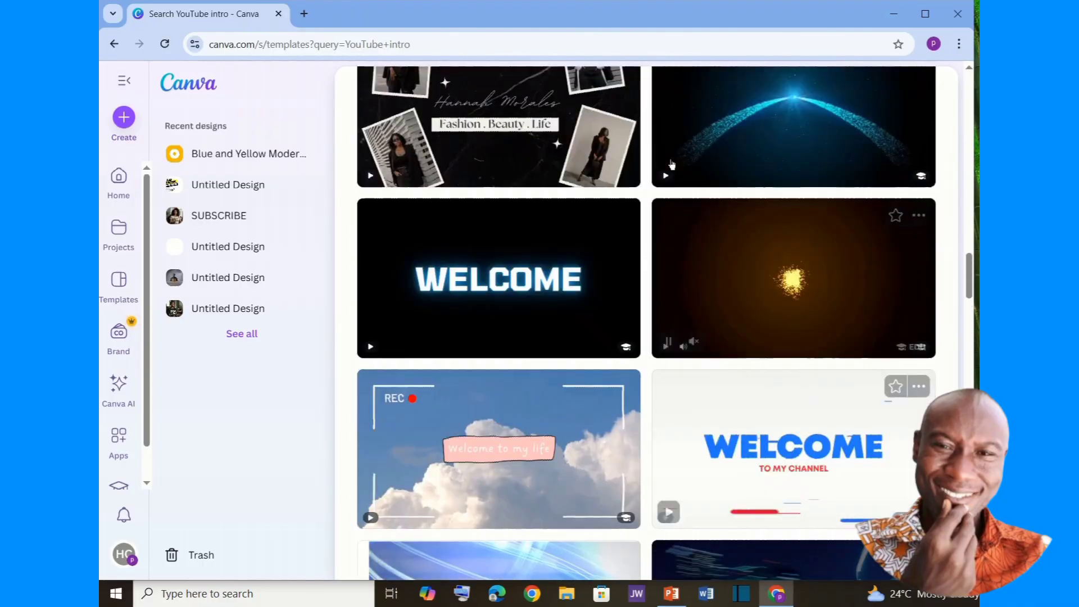
scroll(671, 164, "up", 6)
scroll(671, 169, "up", 5)
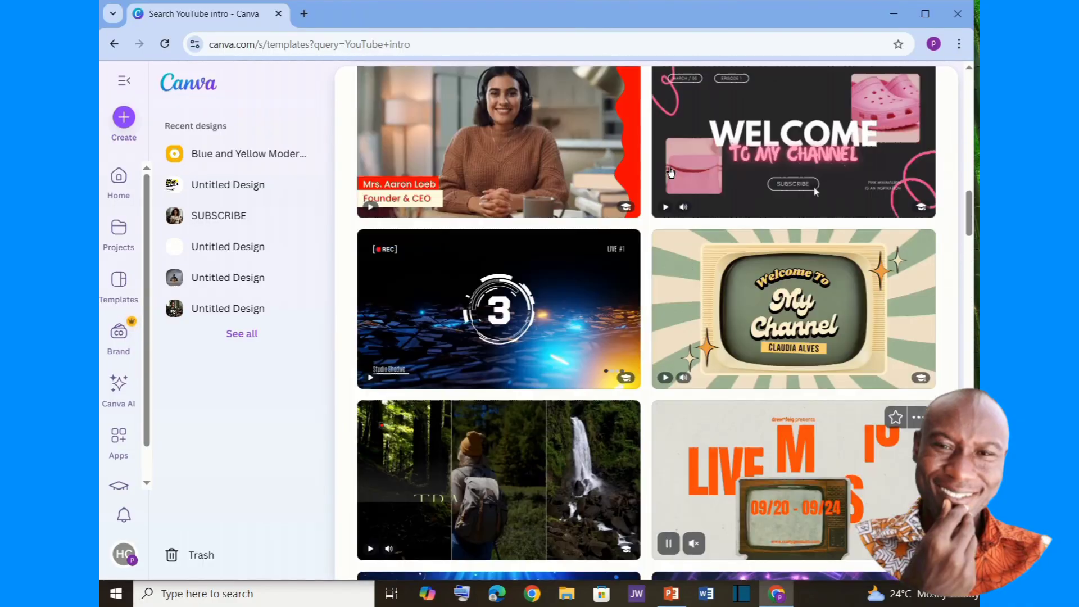
scroll(670, 173, "up", 13)
scroll(669, 176, "down", 4)
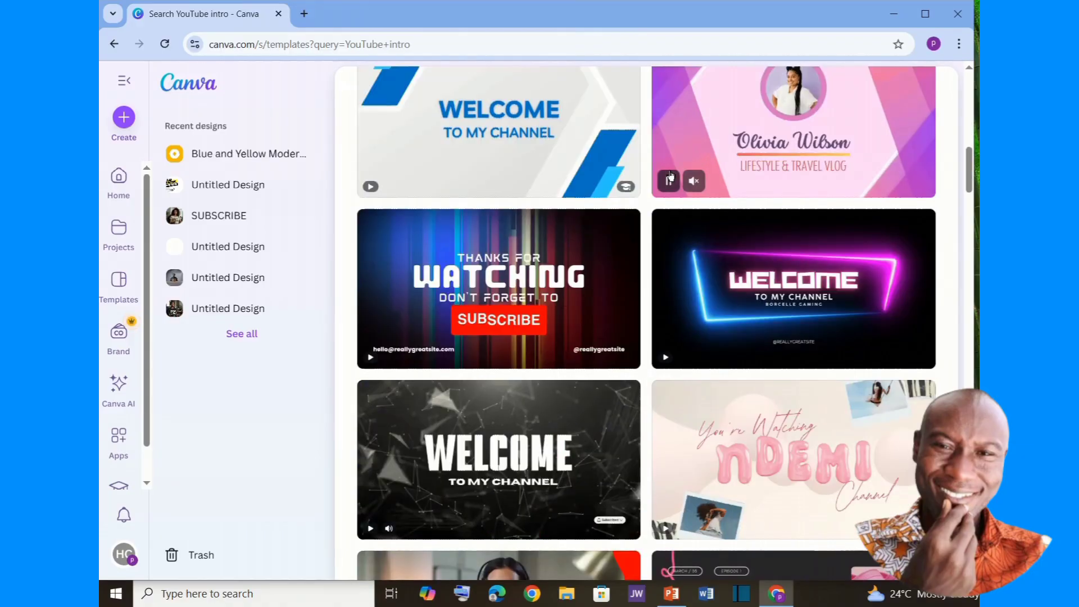
scroll(670, 176, "down", 18)
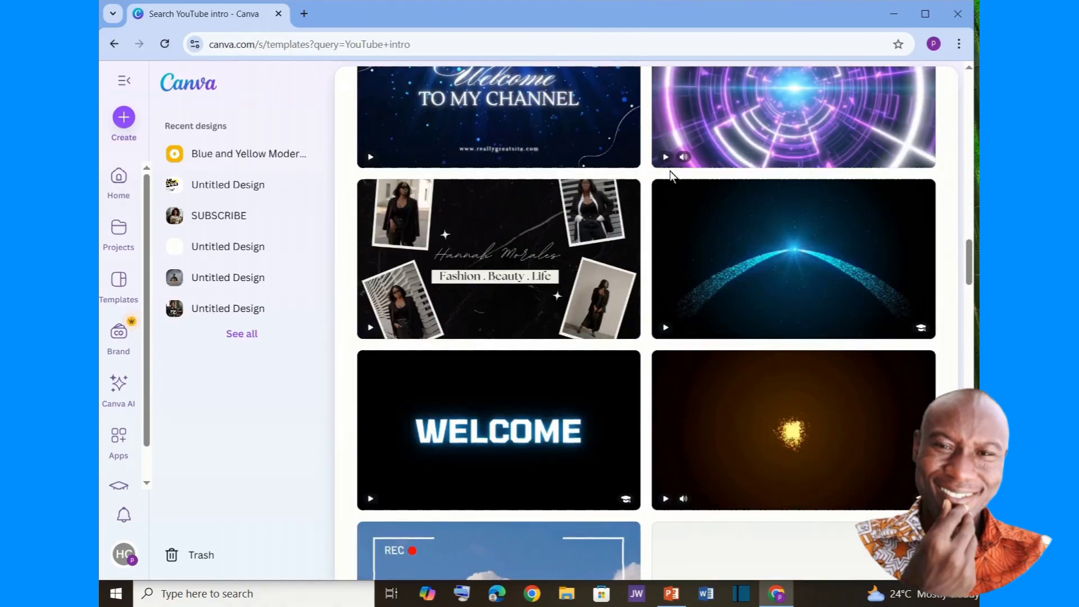
scroll(670, 171, "up", 6)
scroll(551, 289, "down", 20)
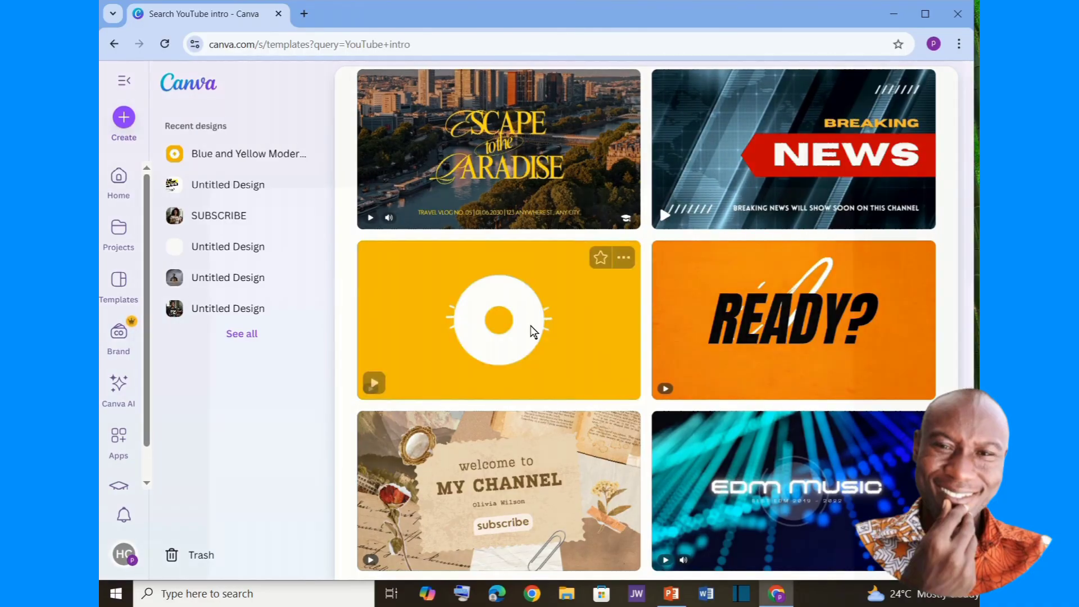
- Open the Blue and Yellow Modern Animated Opening Profile intro template for customizing
left_click(531, 325)
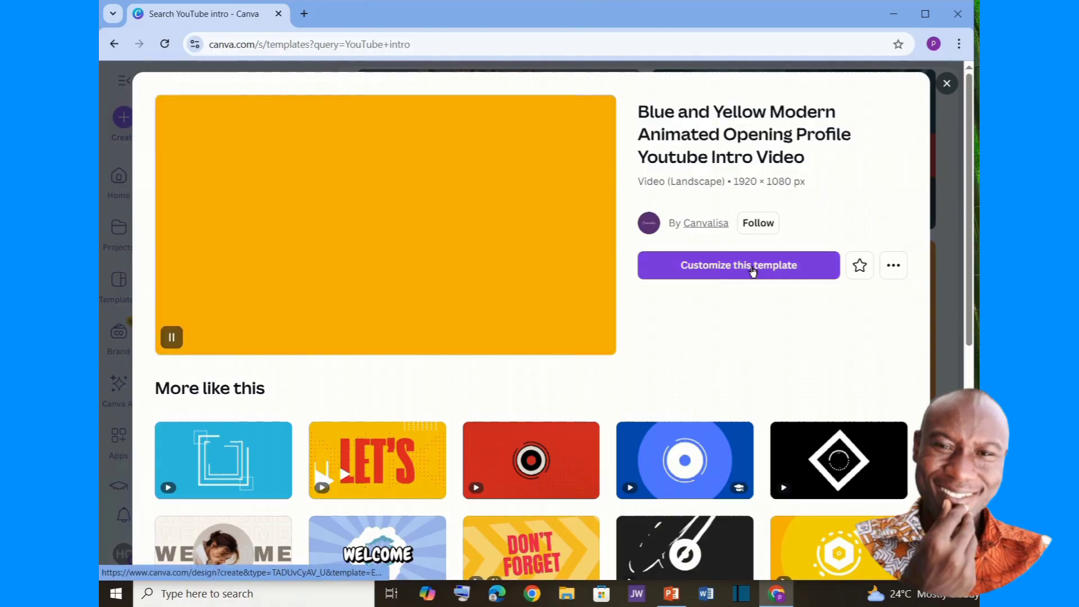
left_click(752, 270)
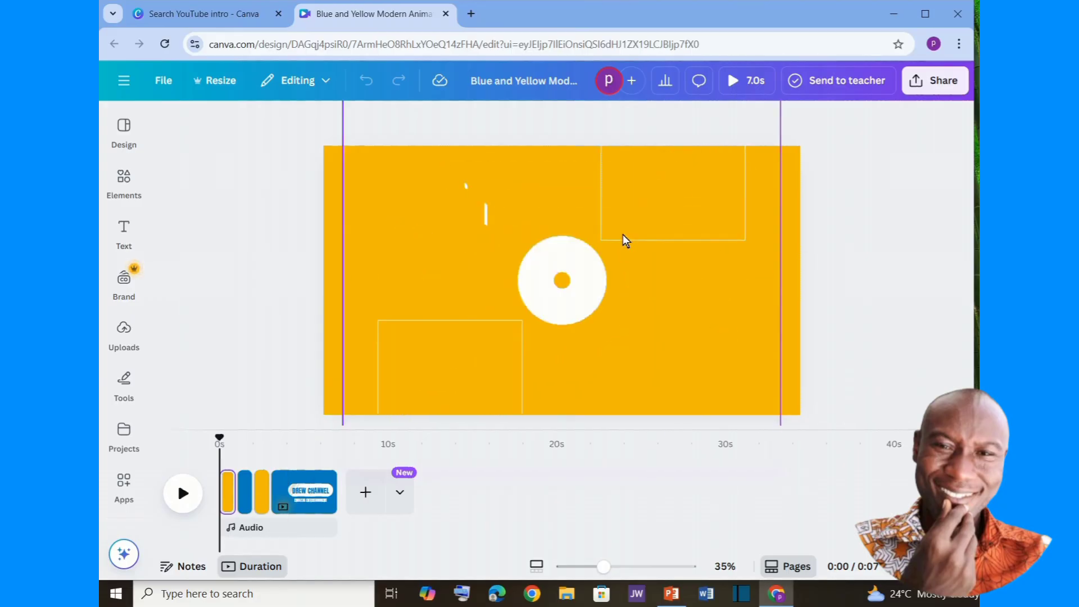
left_click(181, 496)
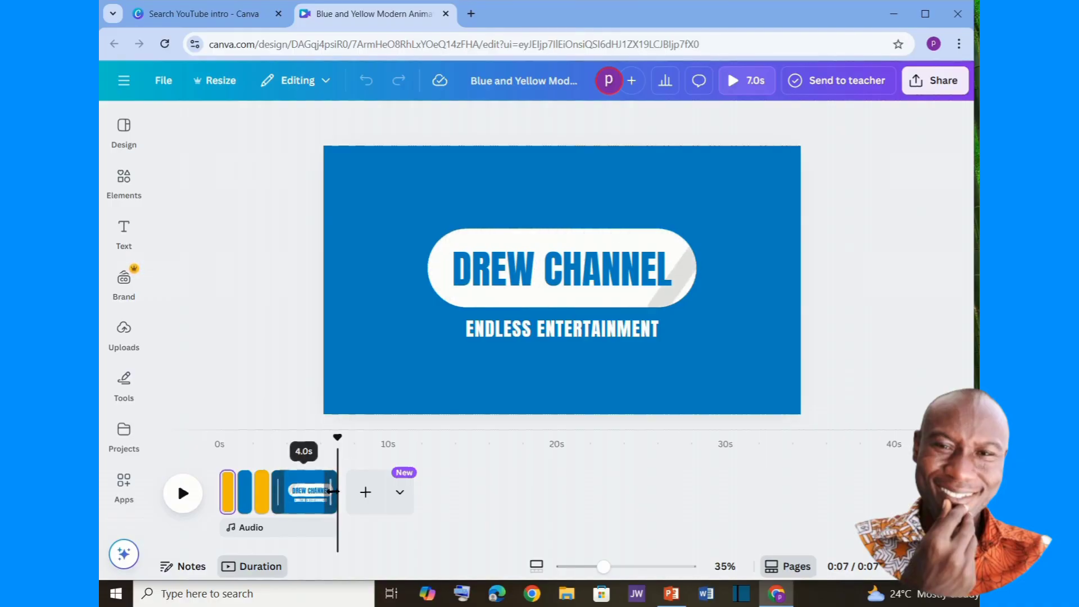
left_click_drag(335, 493, 641, 493)
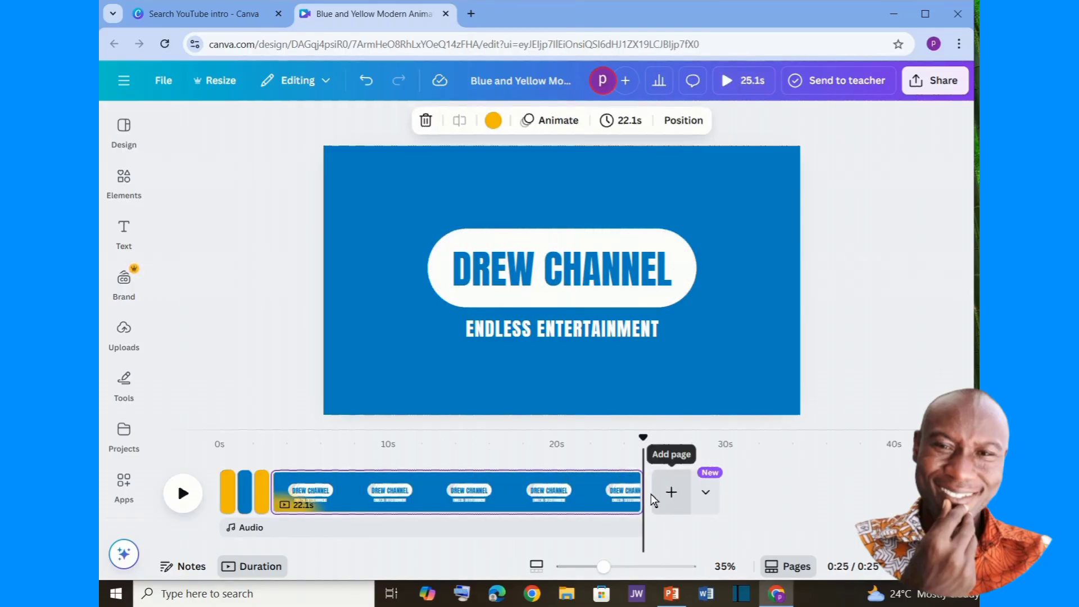
left_click_drag(640, 493, 423, 499)
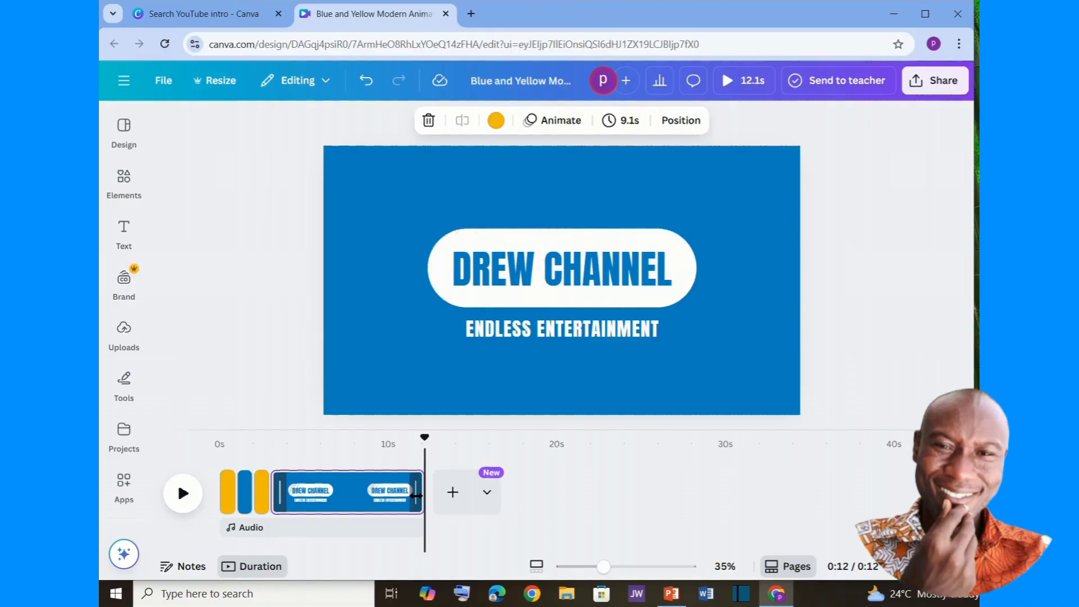
left_click_drag(415, 496, 703, 509)
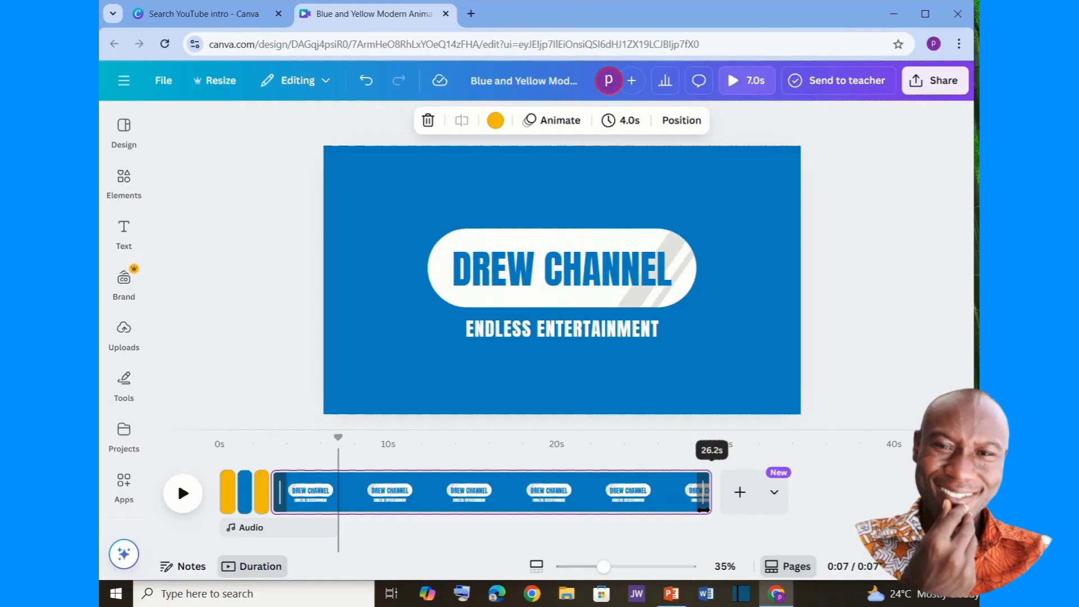
left_click_drag(703, 509, 331, 495)
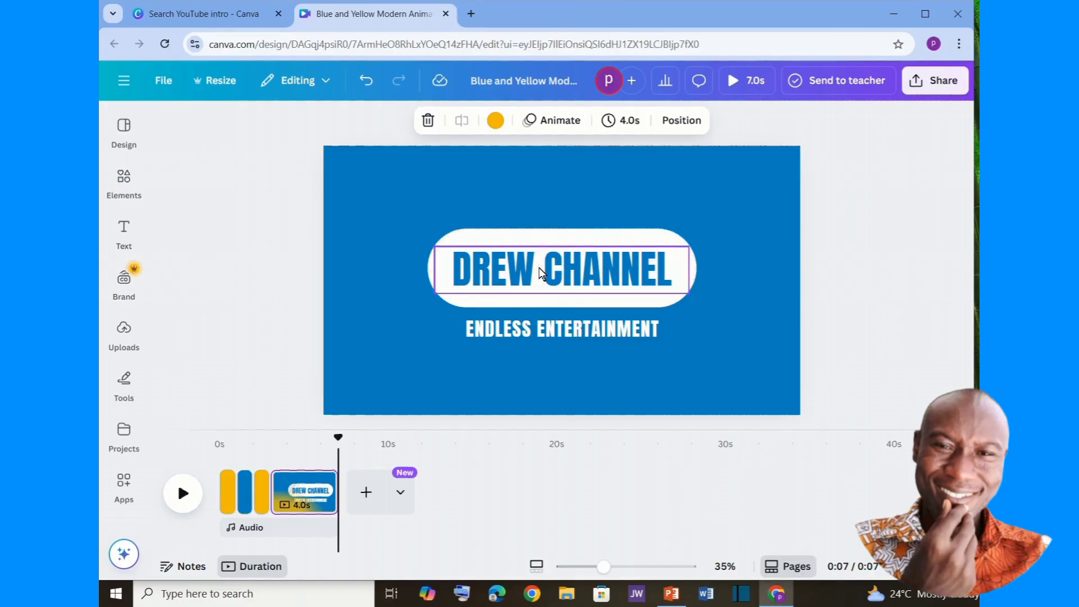
- Replace the DREW CHANNEL heading with the creator's name and select the tagline for ENDLESS OPPORTUNITIES
double_click(538, 268)
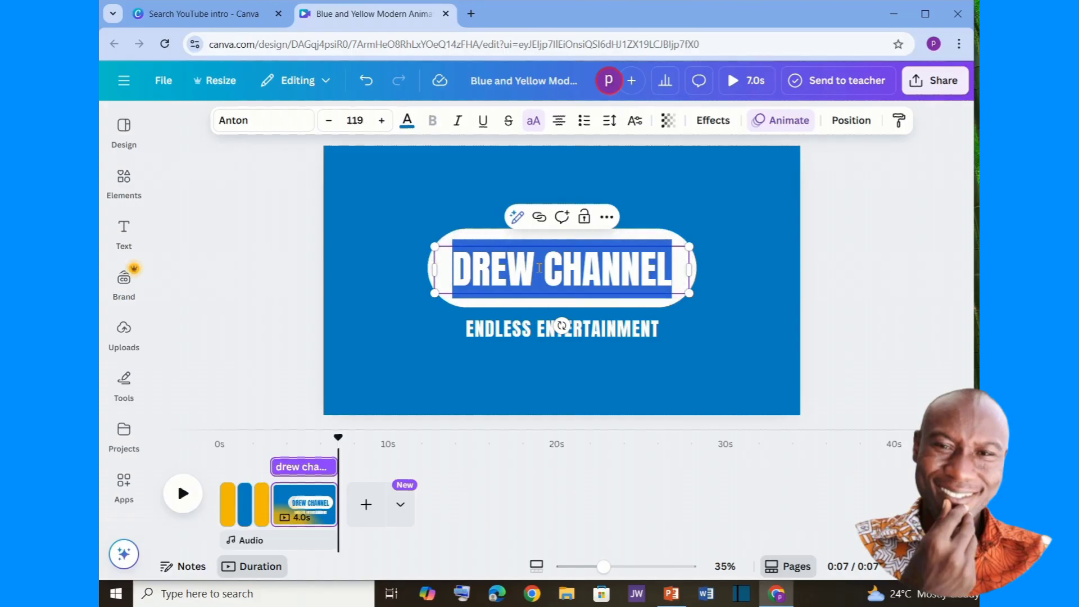
type("PATRIK ONASA")
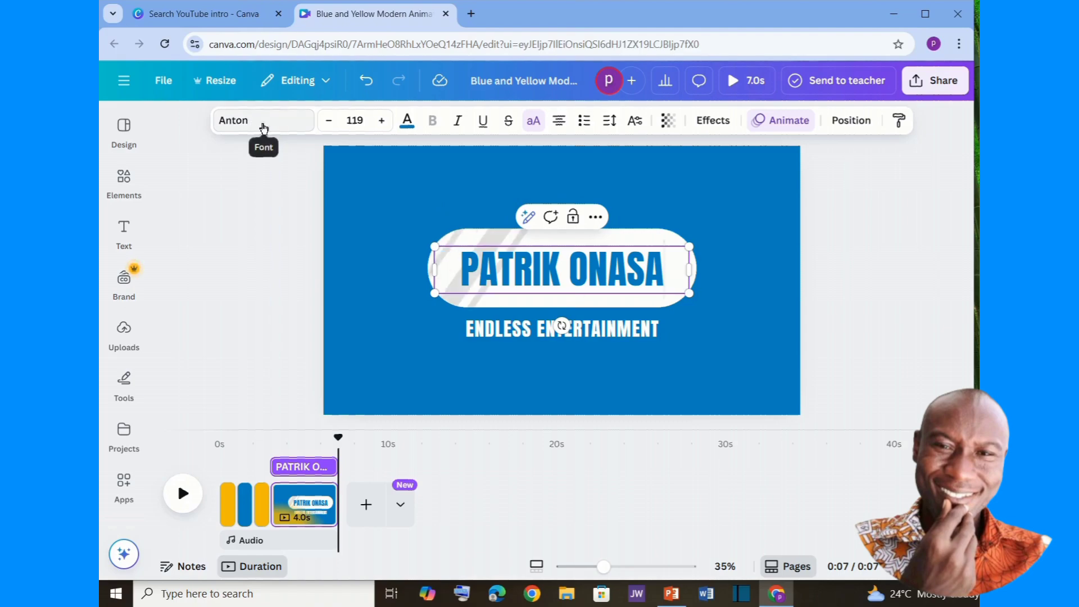
left_click(260, 126)
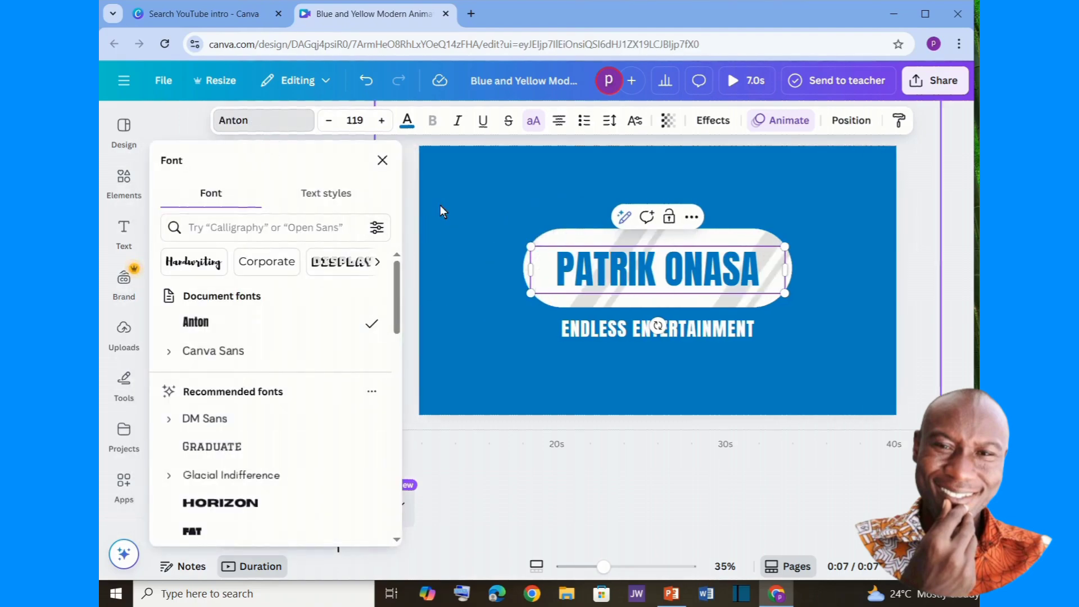
left_click(383, 160)
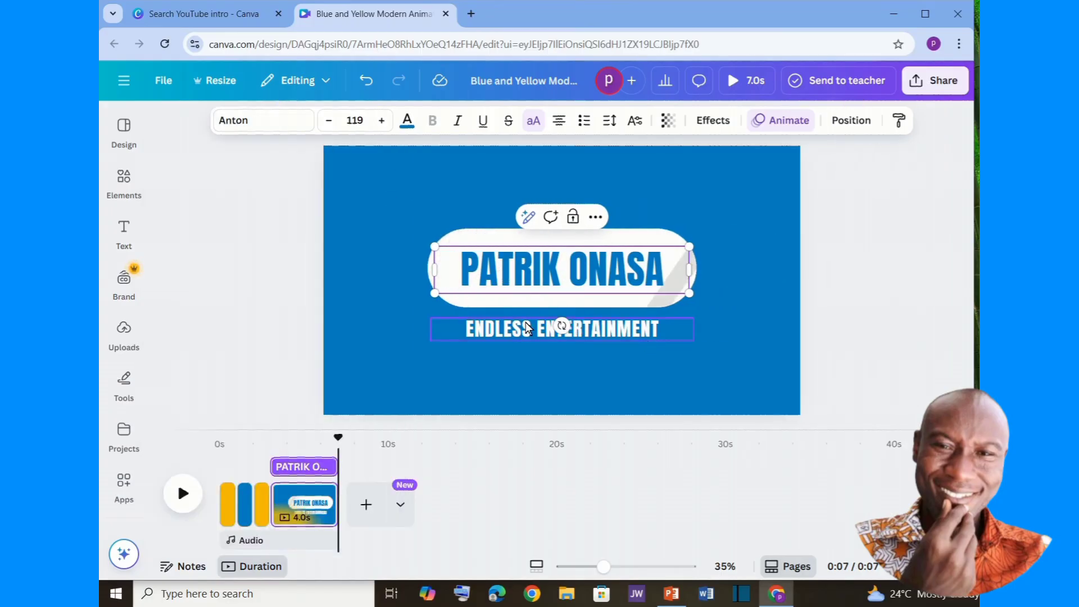
left_click(609, 330)
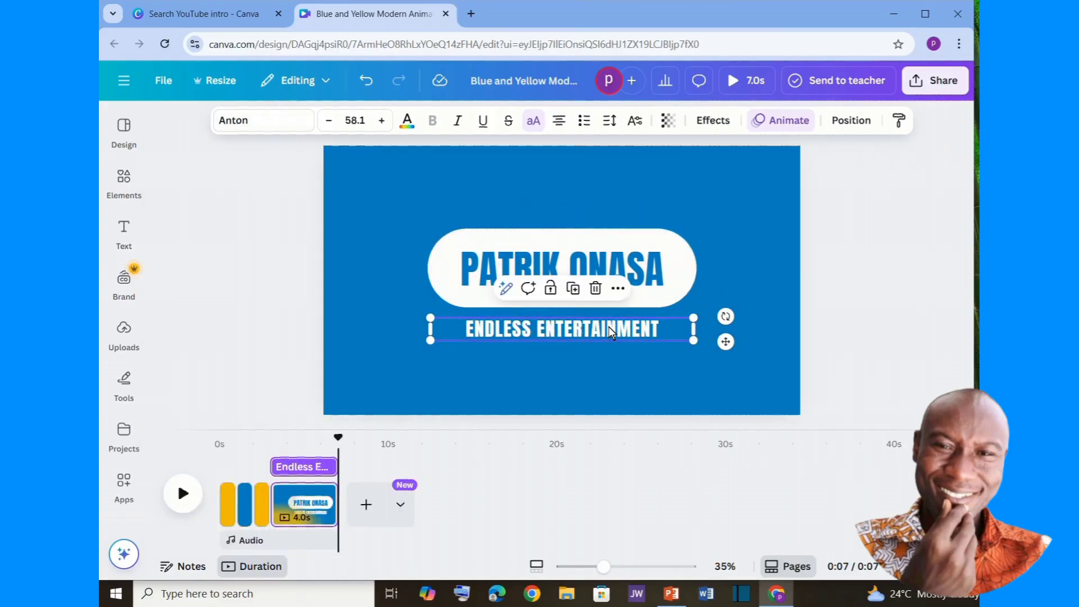
left_click(605, 326)
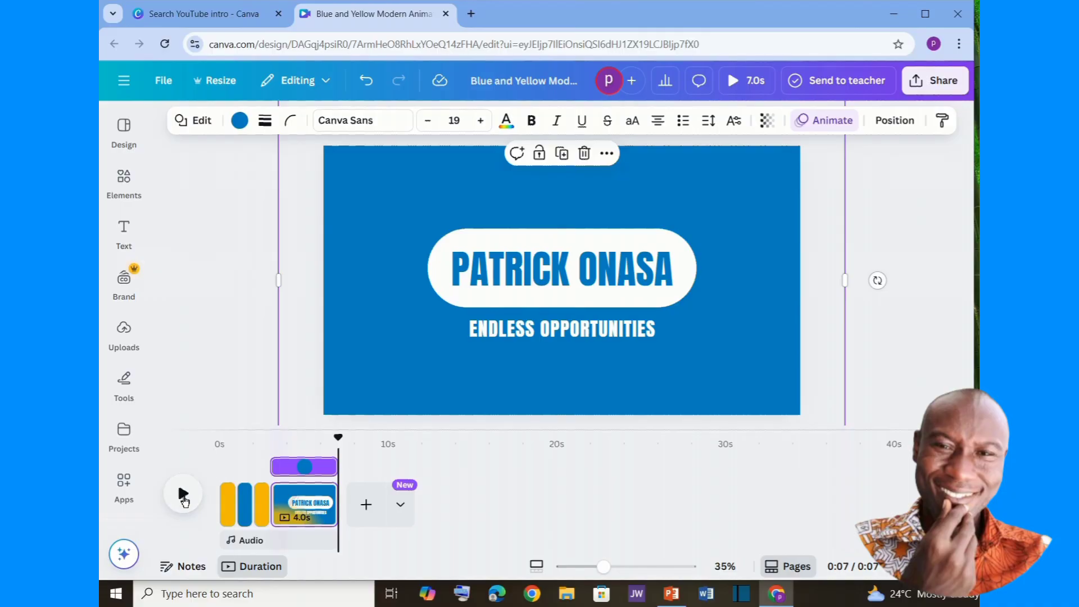
left_click(184, 496)
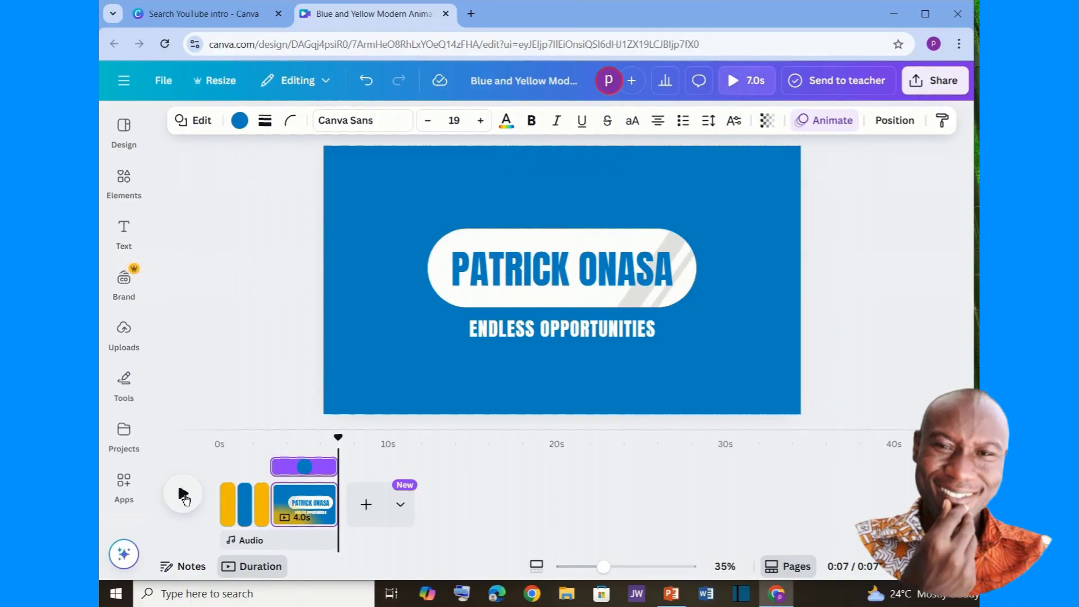
left_click(184, 496)
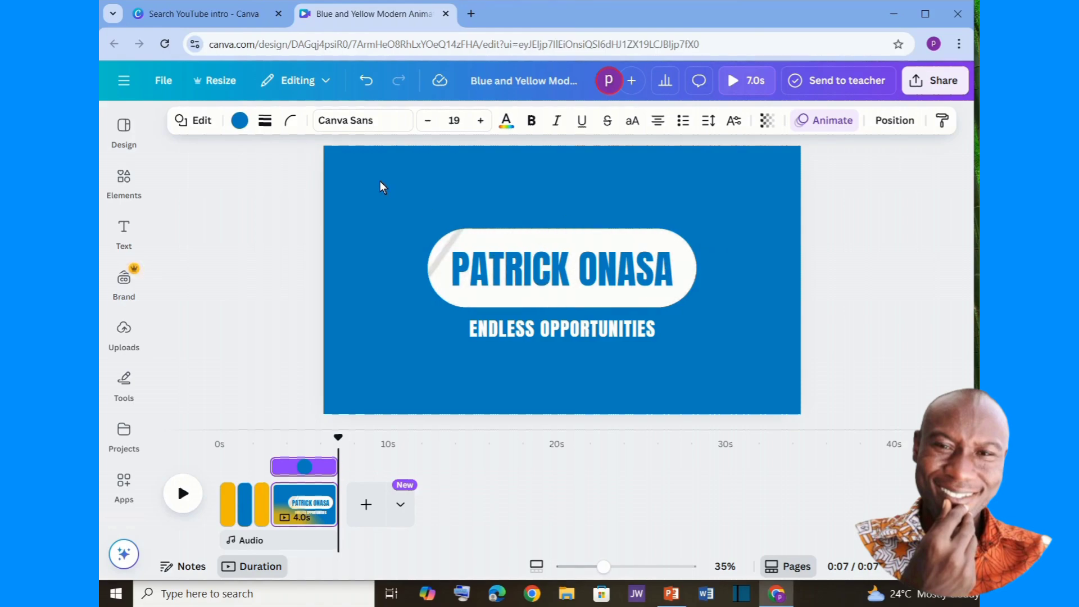
left_click(359, 156)
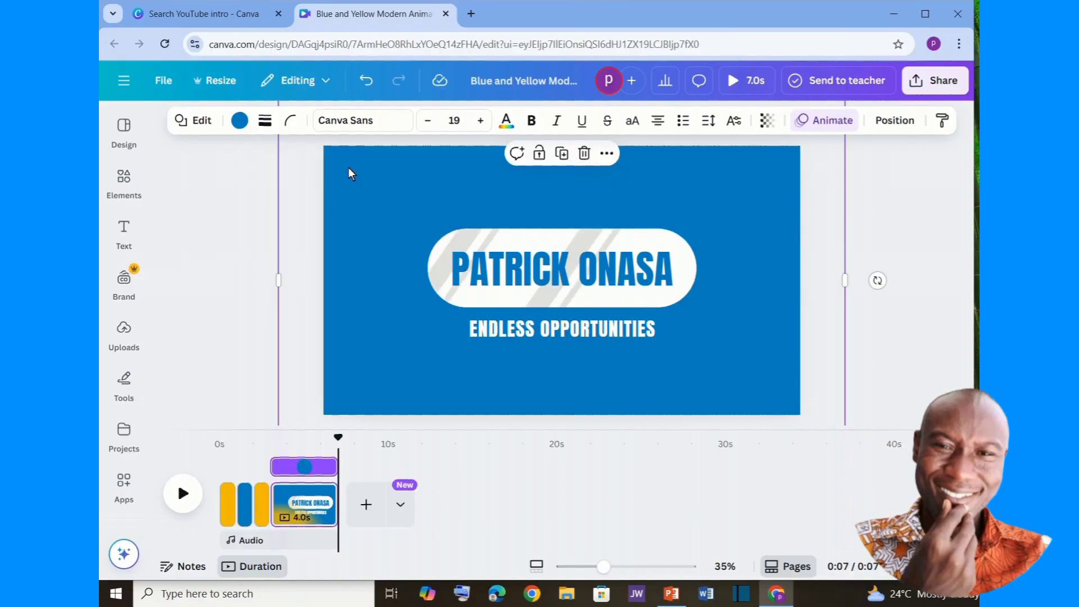
left_click(349, 167)
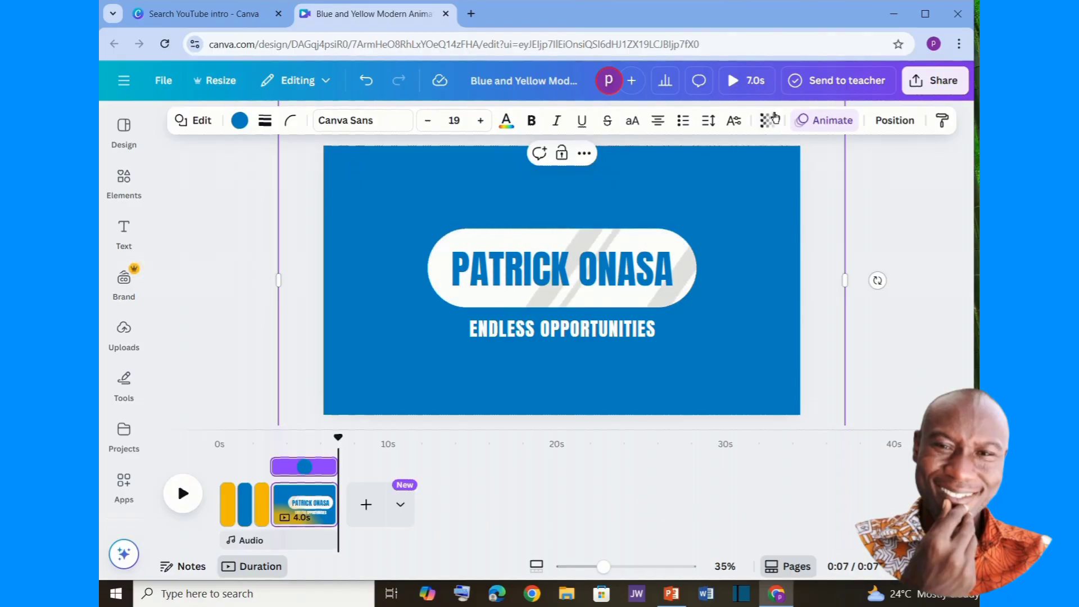
left_click(818, 121)
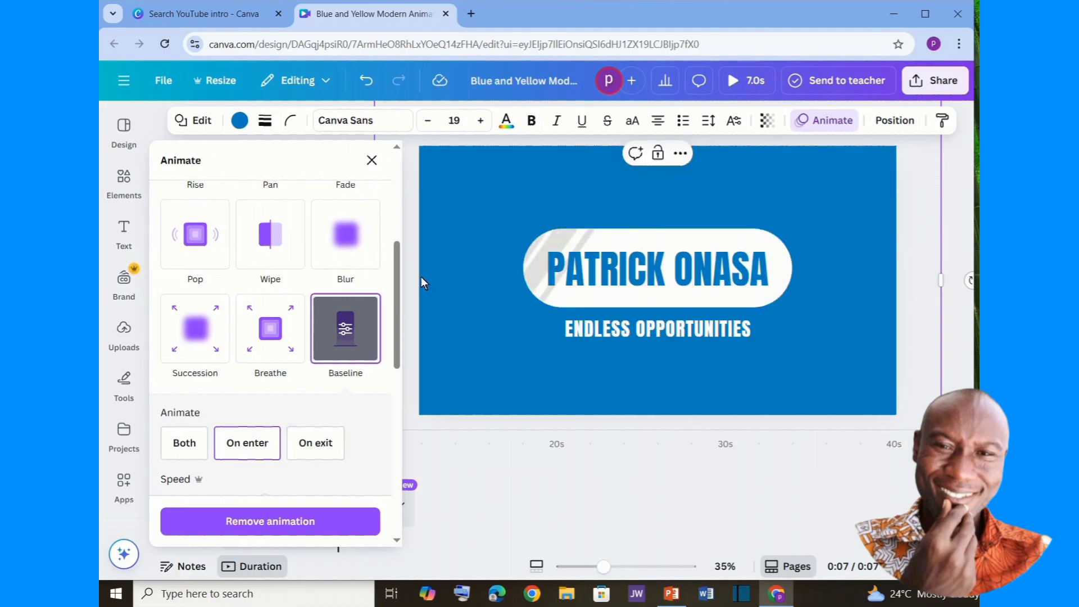
left_click(476, 233)
left_click(632, 255)
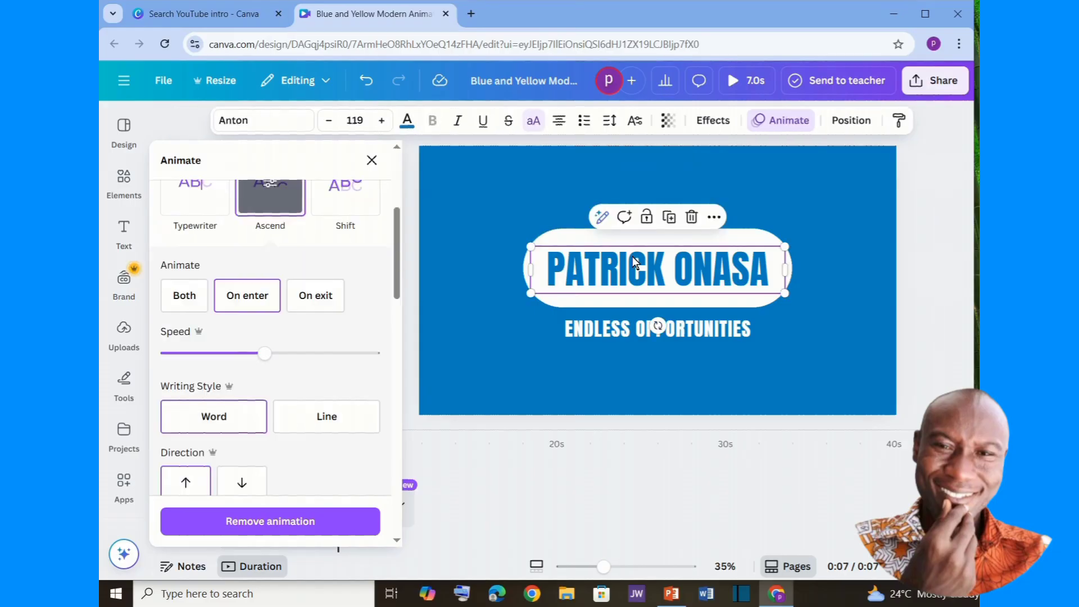
scroll(345, 251, "up", 2)
scroll(345, 251, "up", 3)
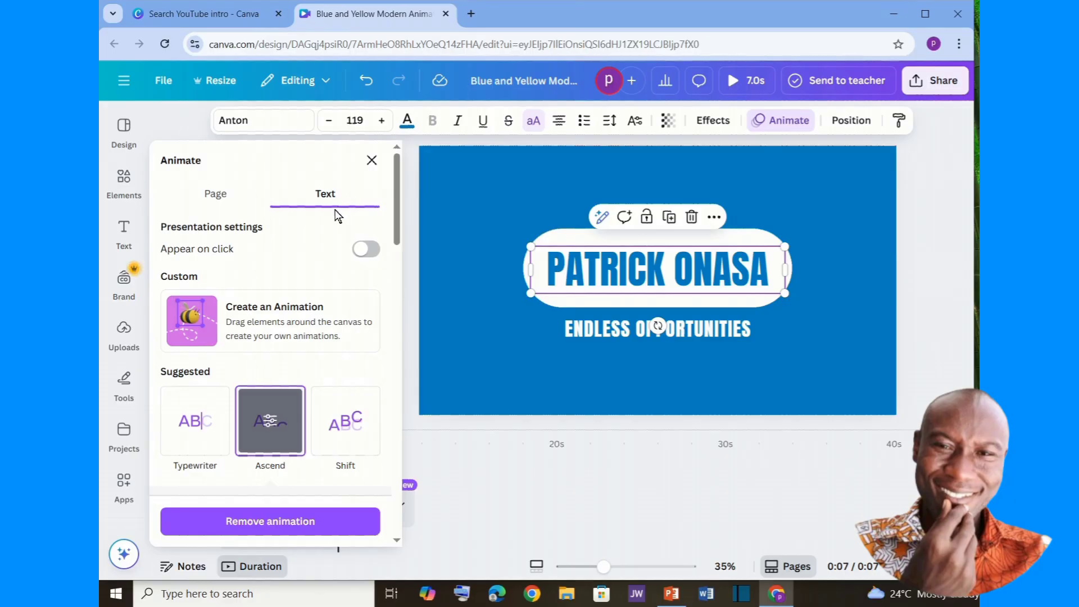
scroll(314, 252, "down", 3)
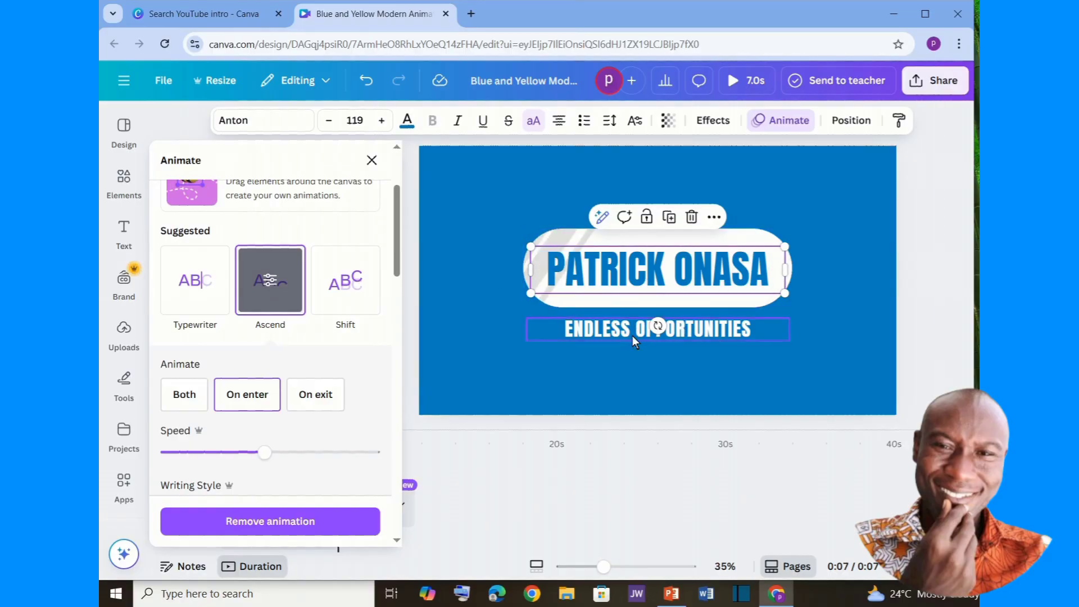
left_click(520, 351)
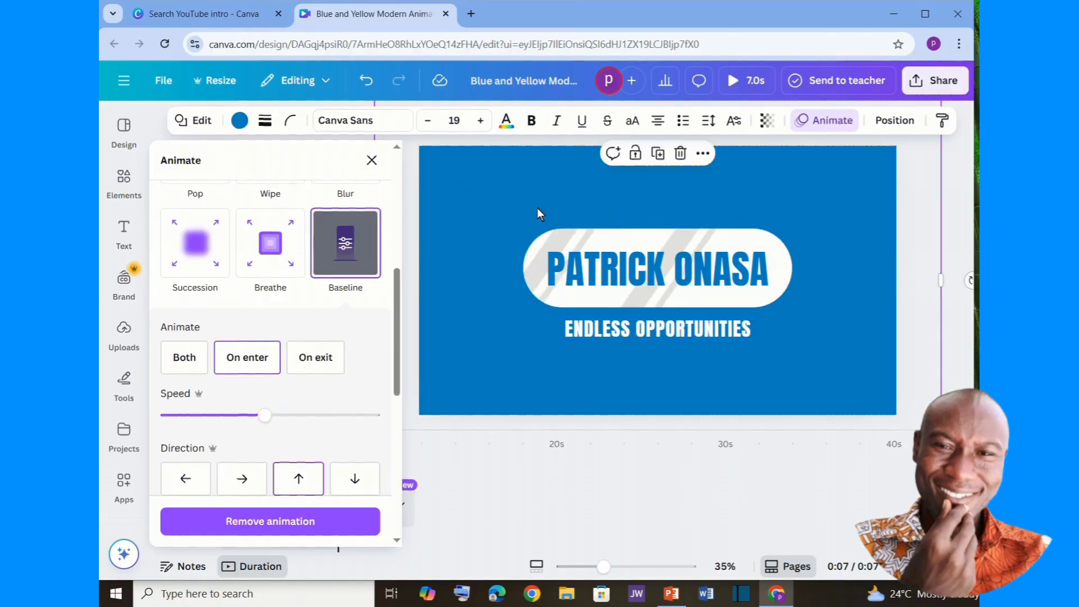
left_click(556, 265)
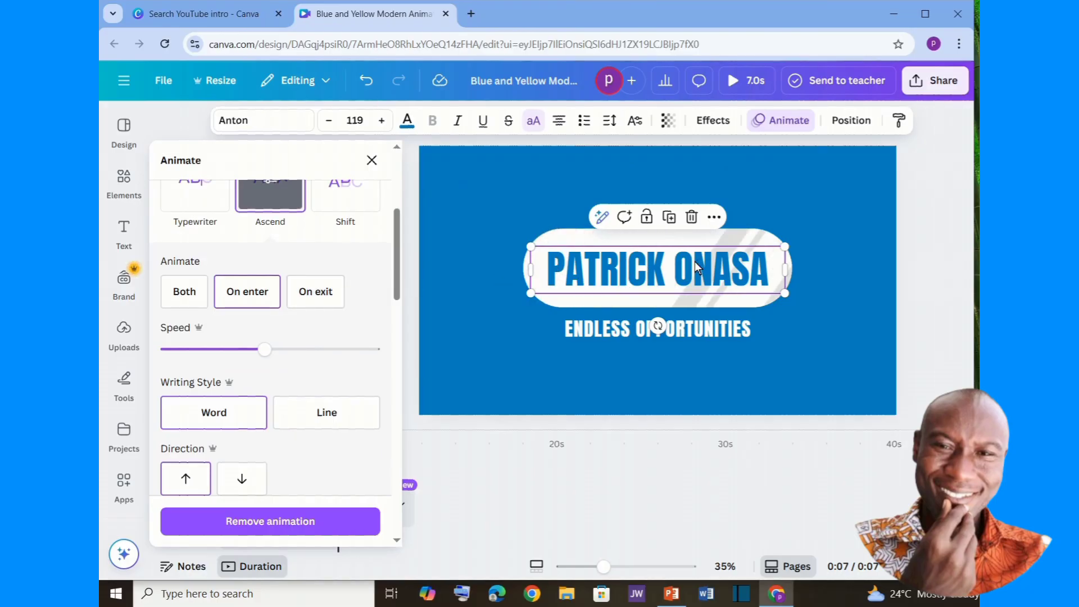
left_click(671, 264)
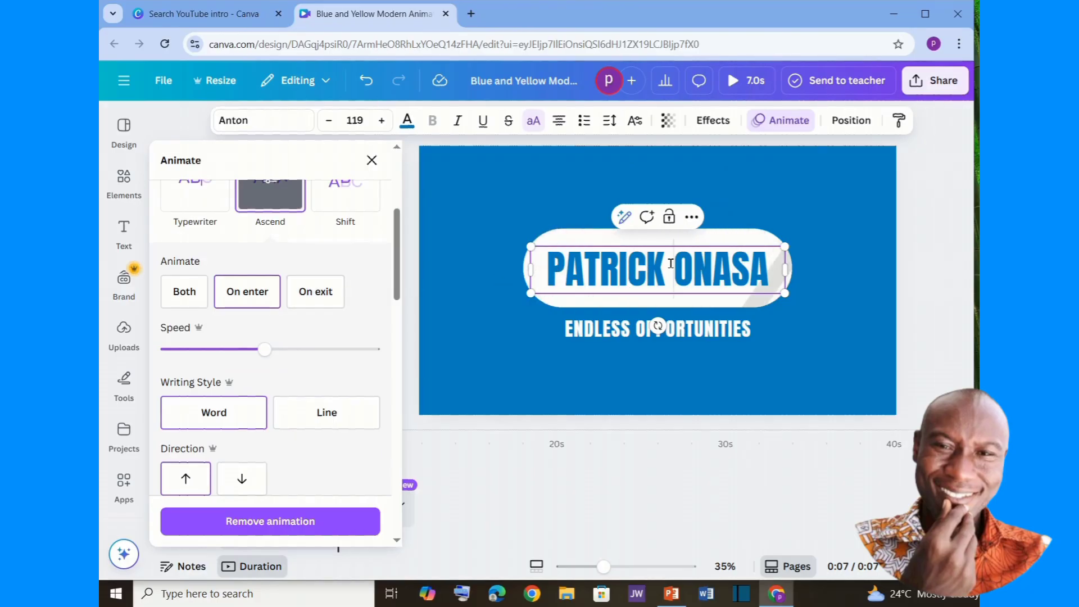
scroll(389, 254, "up", 5)
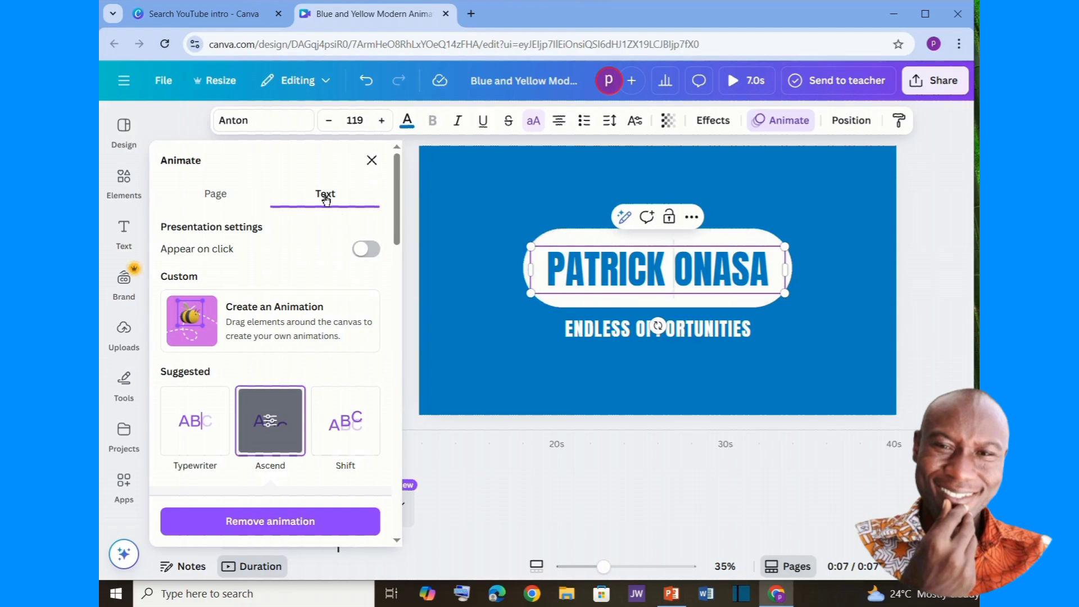
scroll(315, 304, "down", 1)
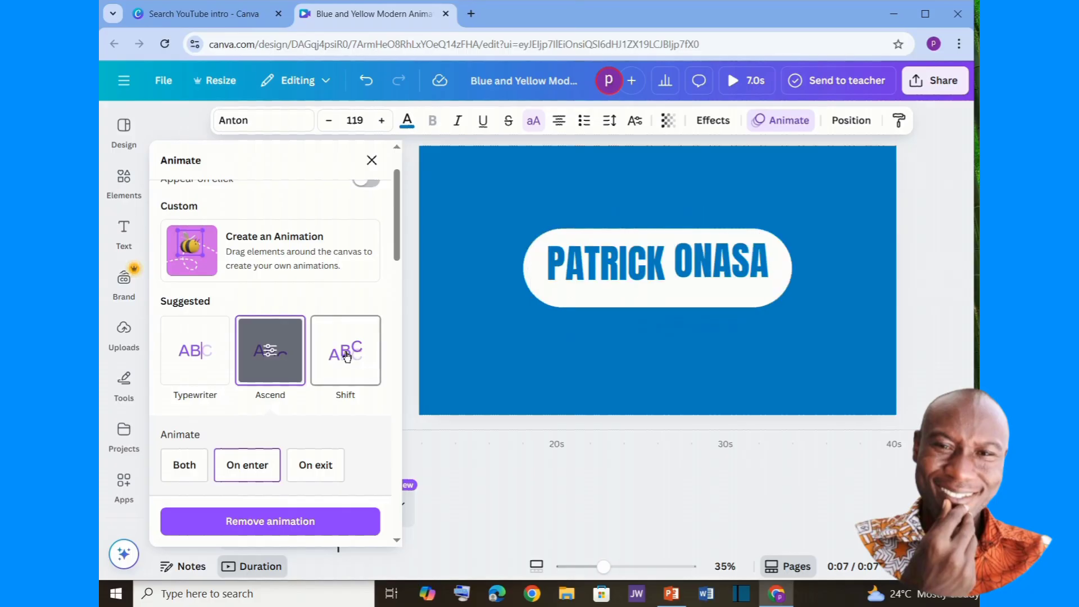
scroll(329, 377, "down", 2)
scroll(329, 377, "down", 3)
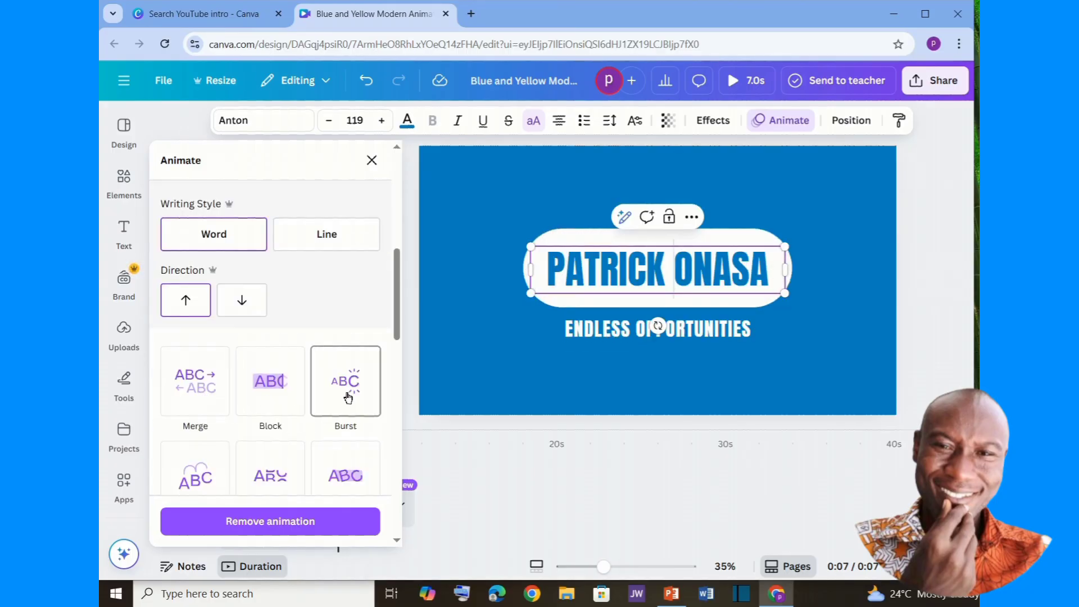
scroll(352, 328, "up", 2)
scroll(345, 332, "up", 1)
scroll(345, 332, "down", 1)
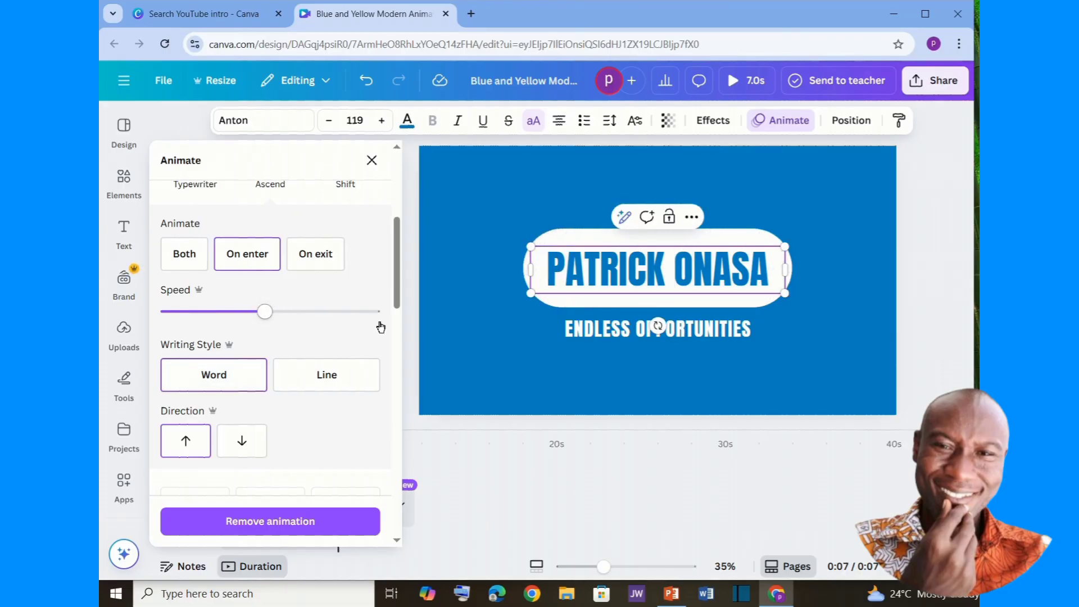
scroll(339, 304, "up", 5)
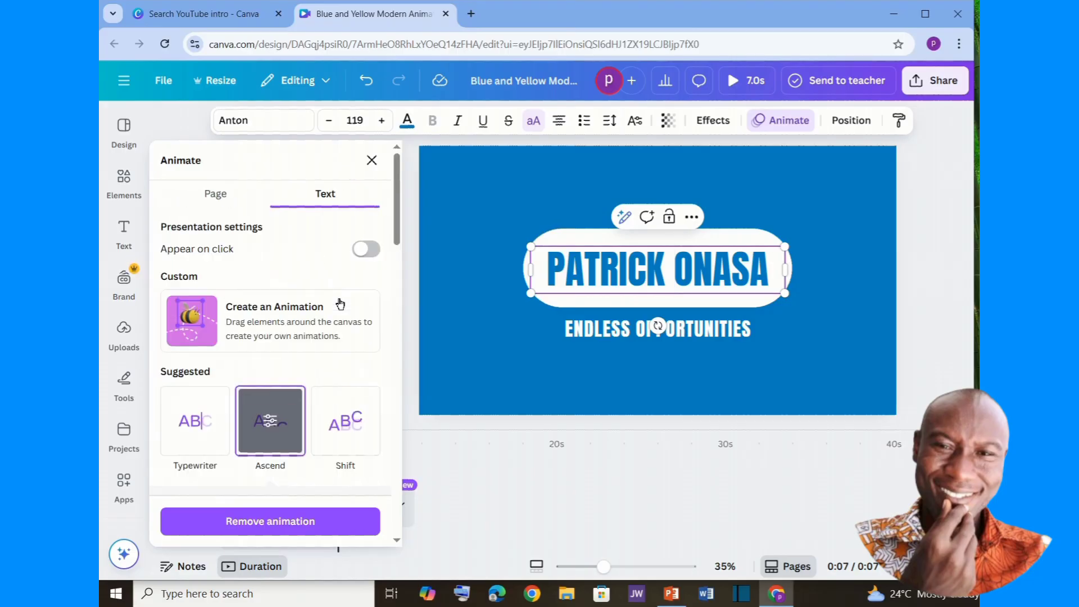
left_click(635, 215)
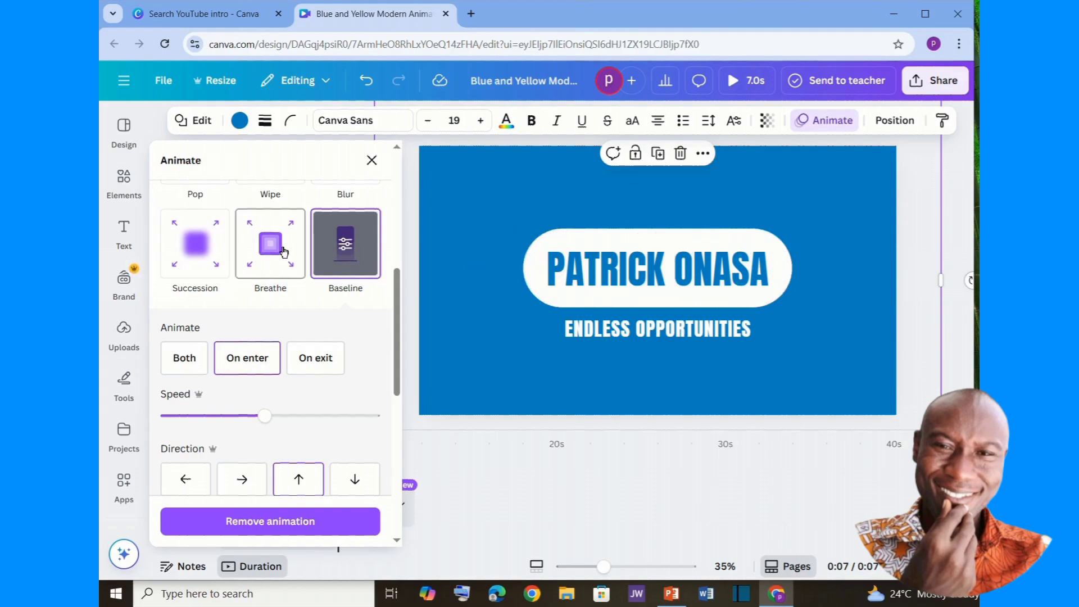
scroll(300, 256, "up", 3)
scroll(289, 230, "up", 3)
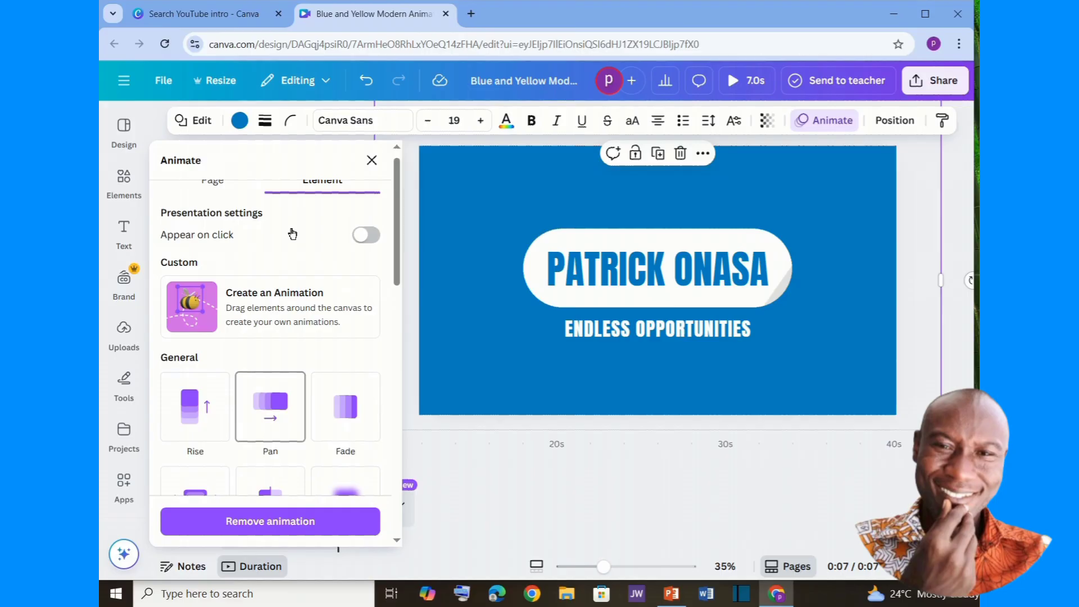
left_click(876, 261)
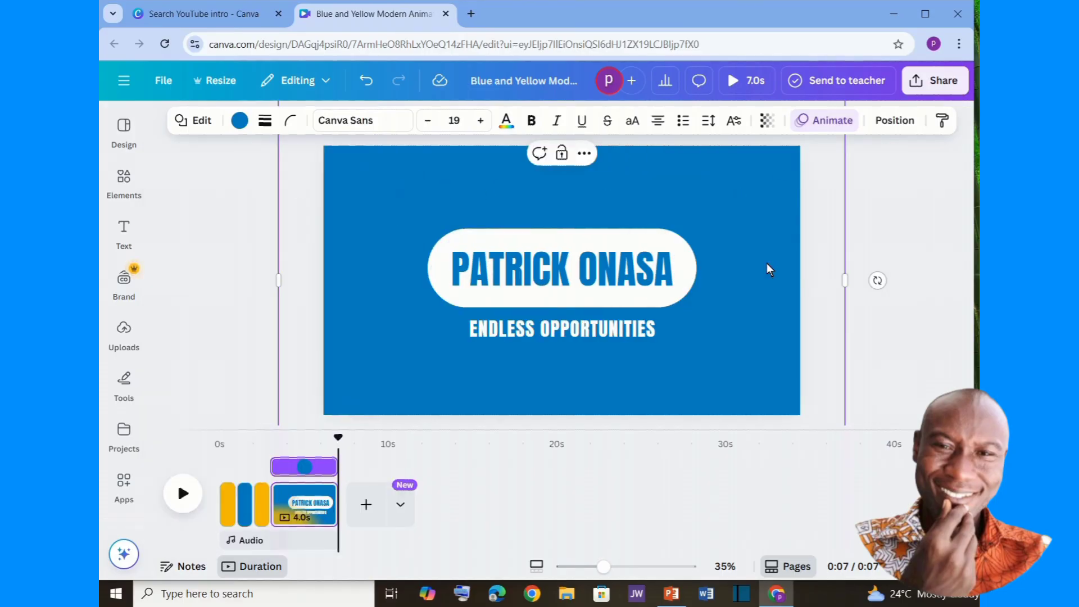
- Try yellow, blue and white swatches as the page background
left_click(240, 121)
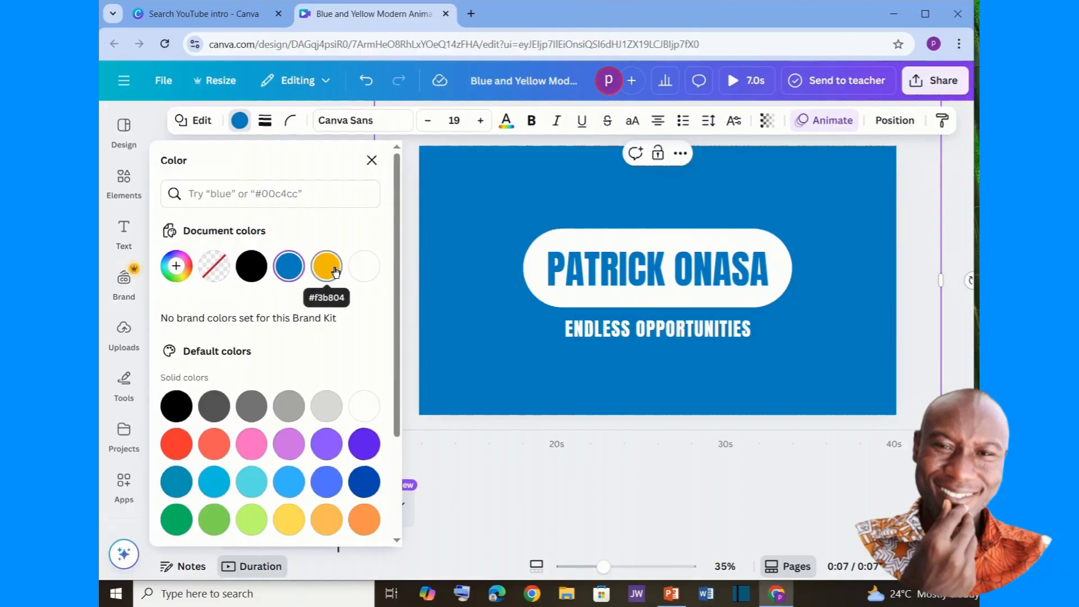
left_click(335, 272)
left_click(290, 269)
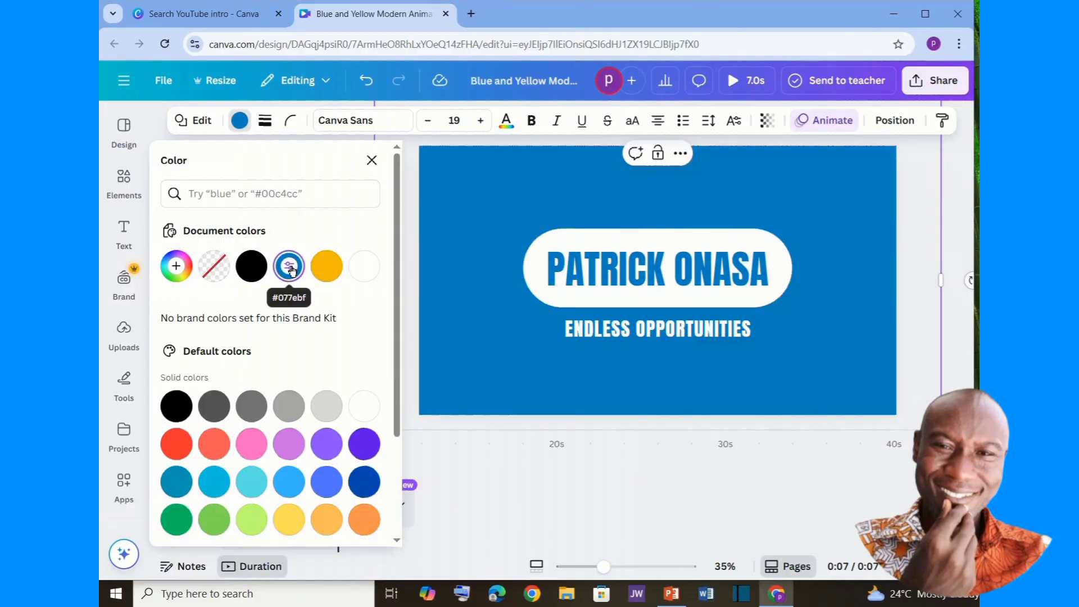
left_click(326, 272)
left_click(365, 269)
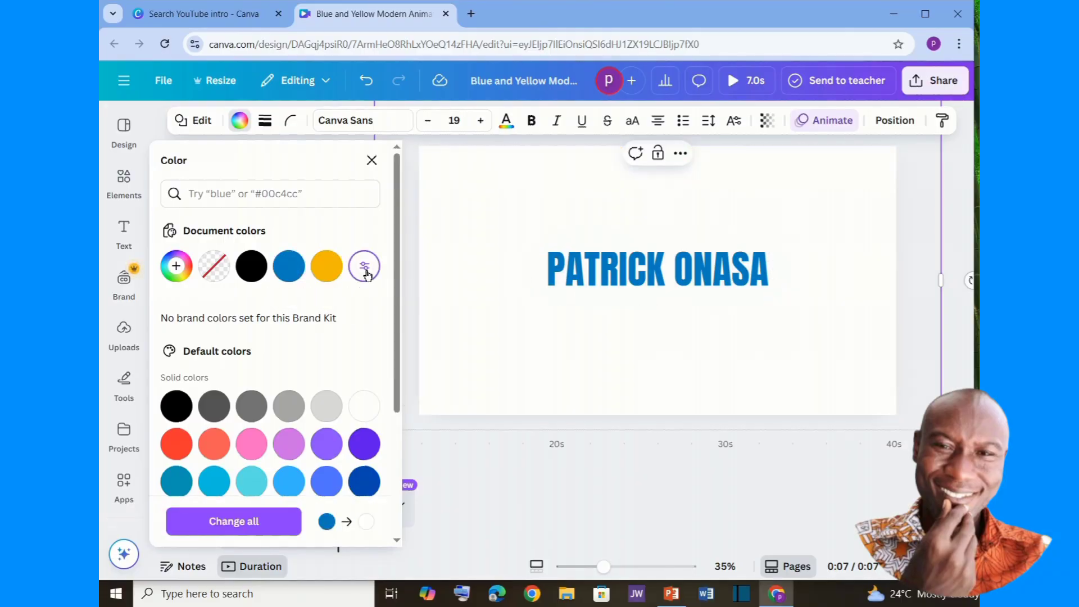
left_click(329, 270)
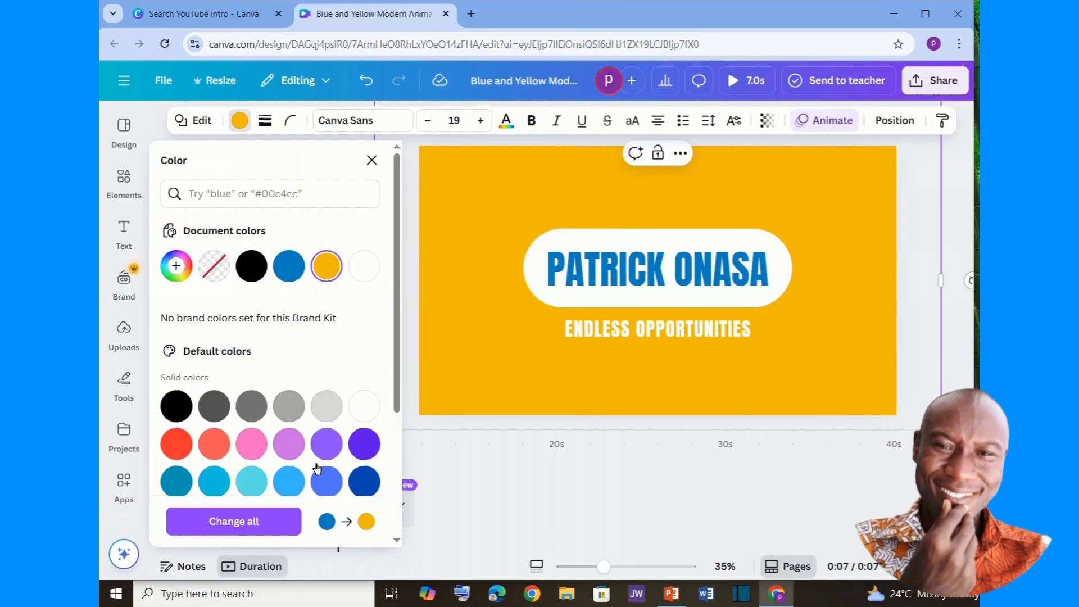
scroll(323, 393, "down", 3)
scroll(313, 369, "up", 2)
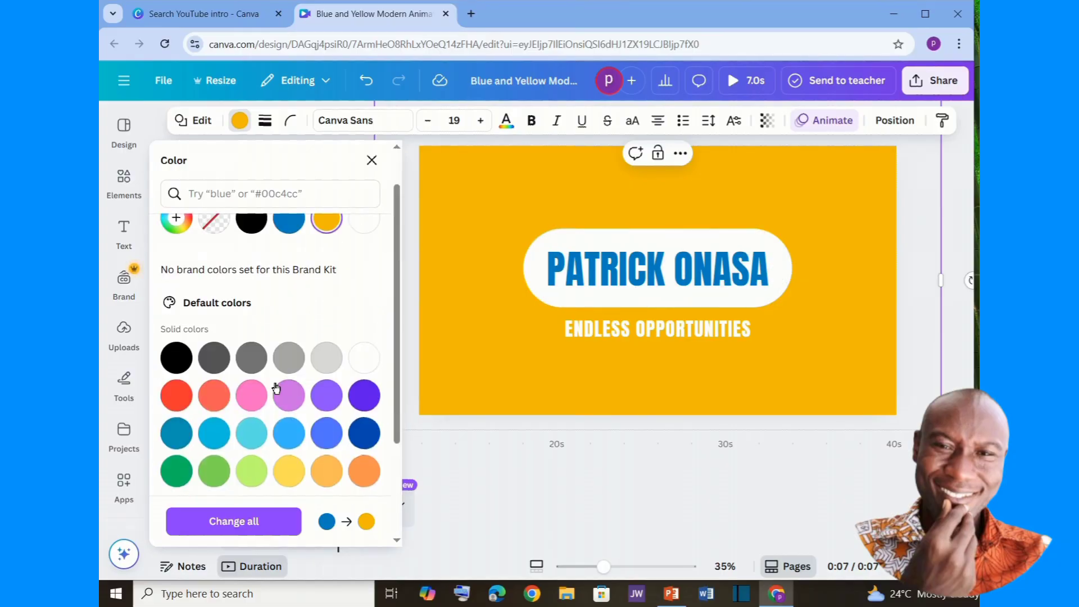
- Try green, dark purple, violet and orchid backgrounds, then settle on blue #077ebf
left_click(176, 471)
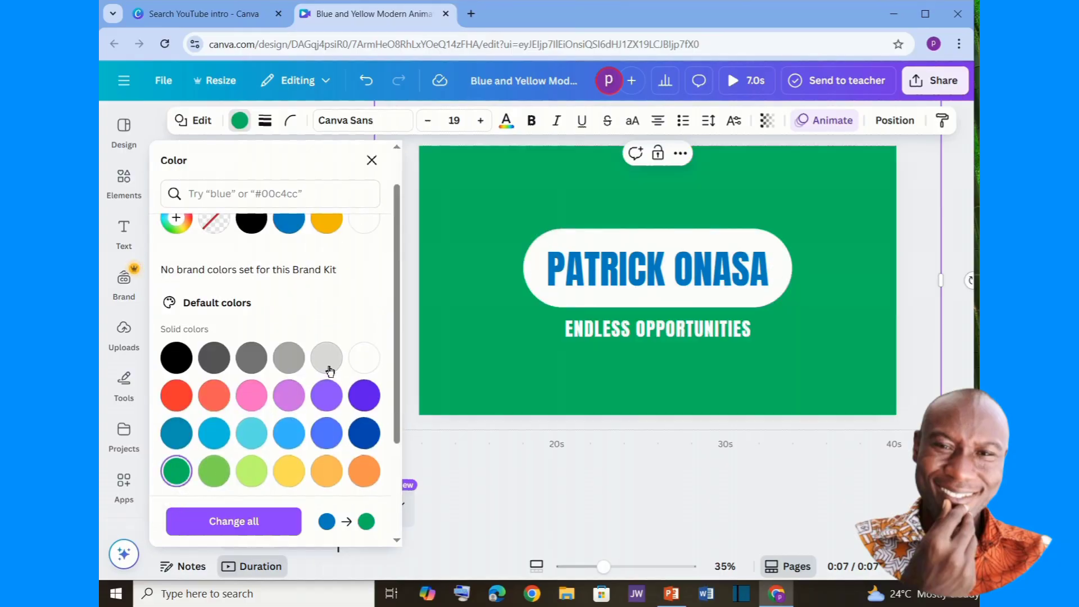
left_click(364, 395)
left_click(326, 395)
left_click(289, 395)
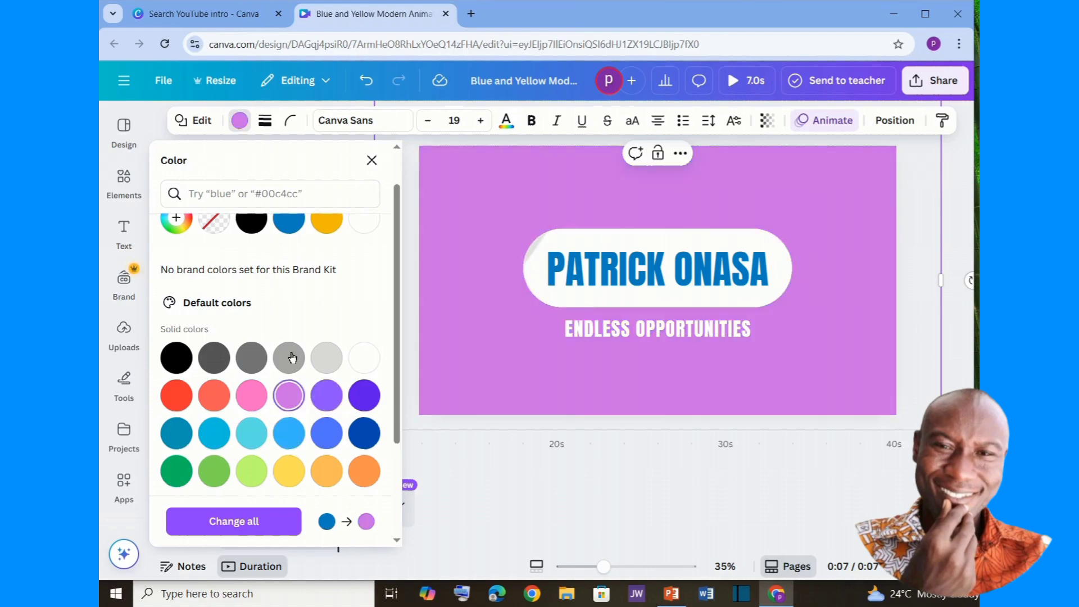
scroll(289, 348, "up", 1)
left_click(289, 266)
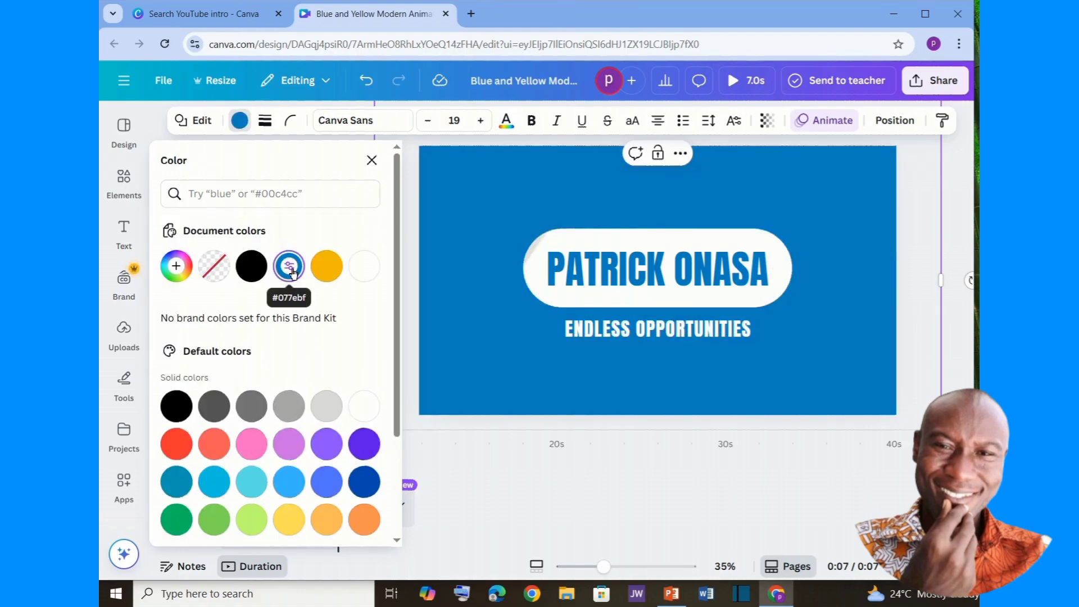
left_click(290, 269)
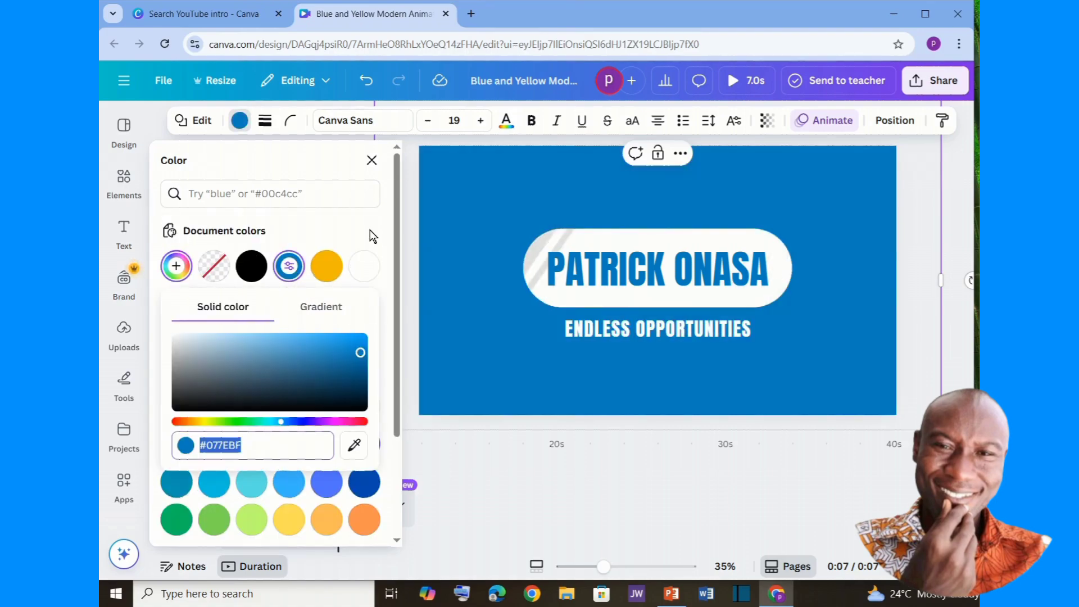
left_click(372, 160)
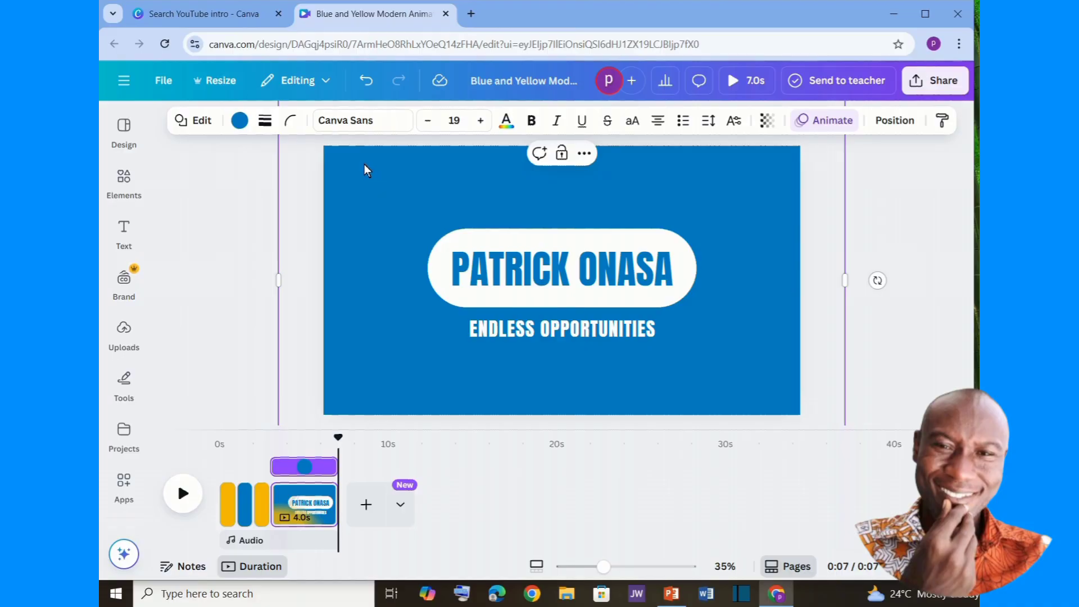
key("Delete")
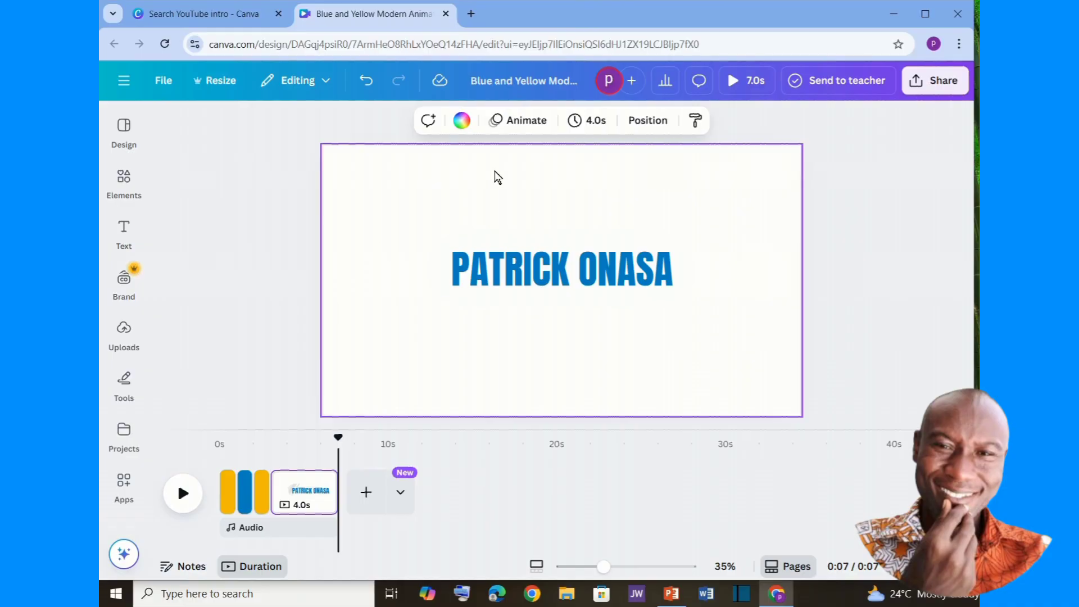
left_click(123, 333)
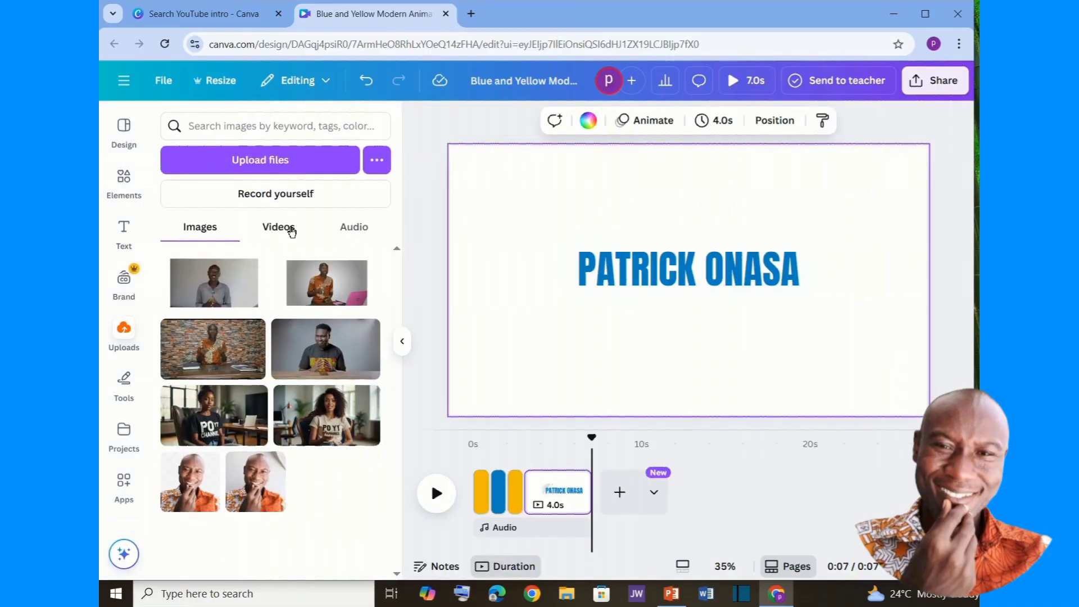
left_click(291, 229)
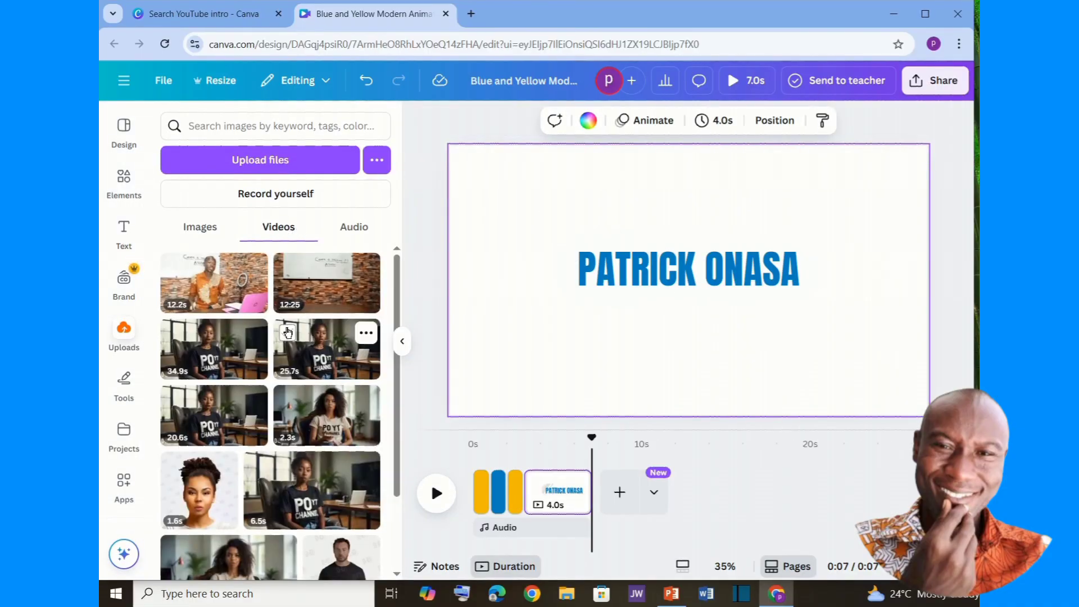
scroll(243, 286, "down", 2)
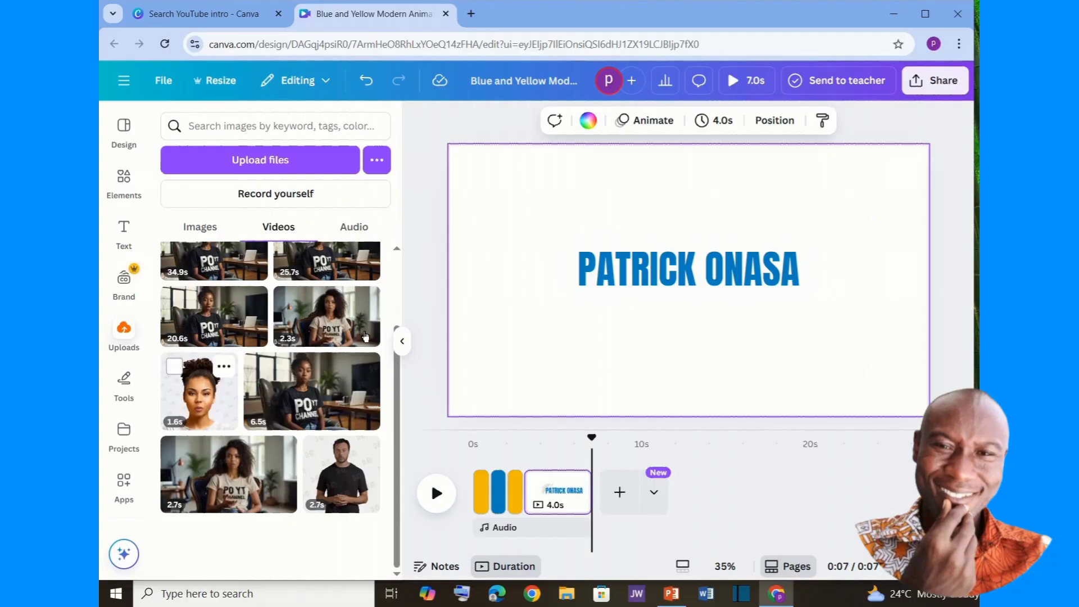
left_click_drag(228, 474, 540, 231)
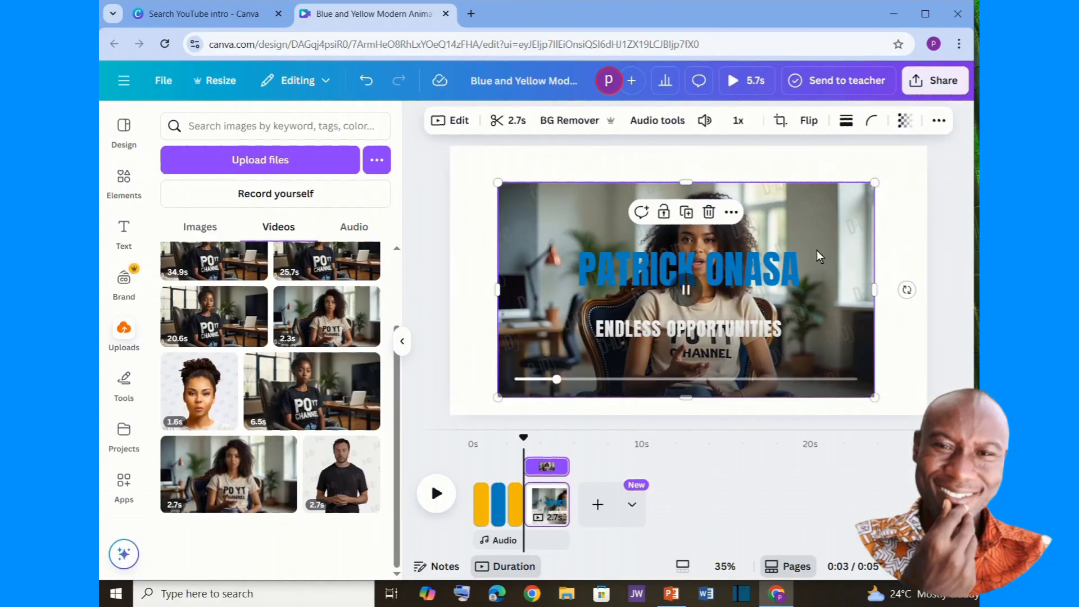
left_click_drag(818, 256, 771, 223)
key("ctrl+z")
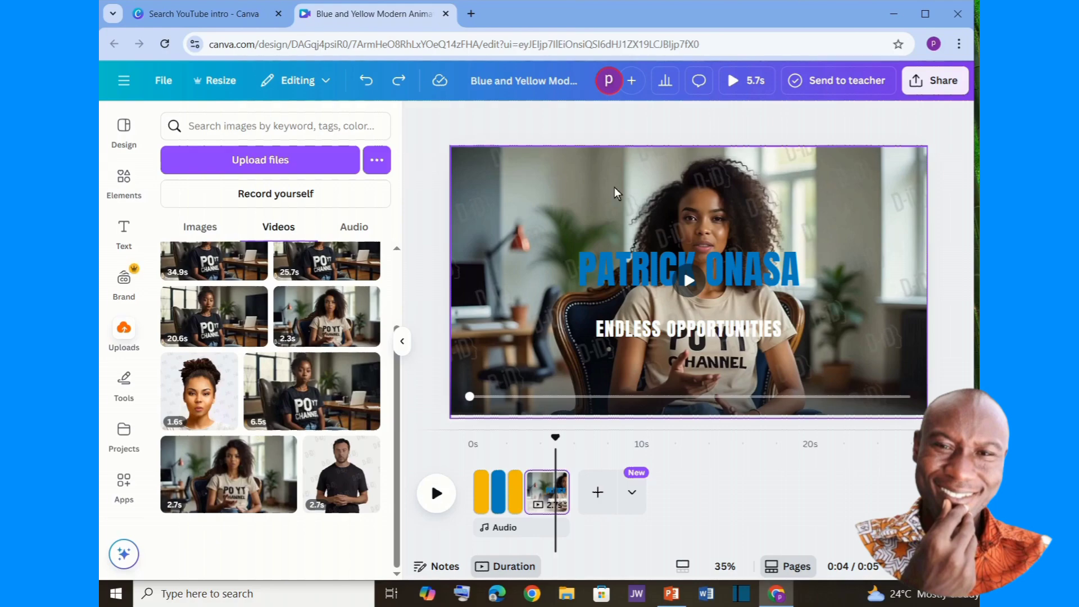
left_click(481, 182)
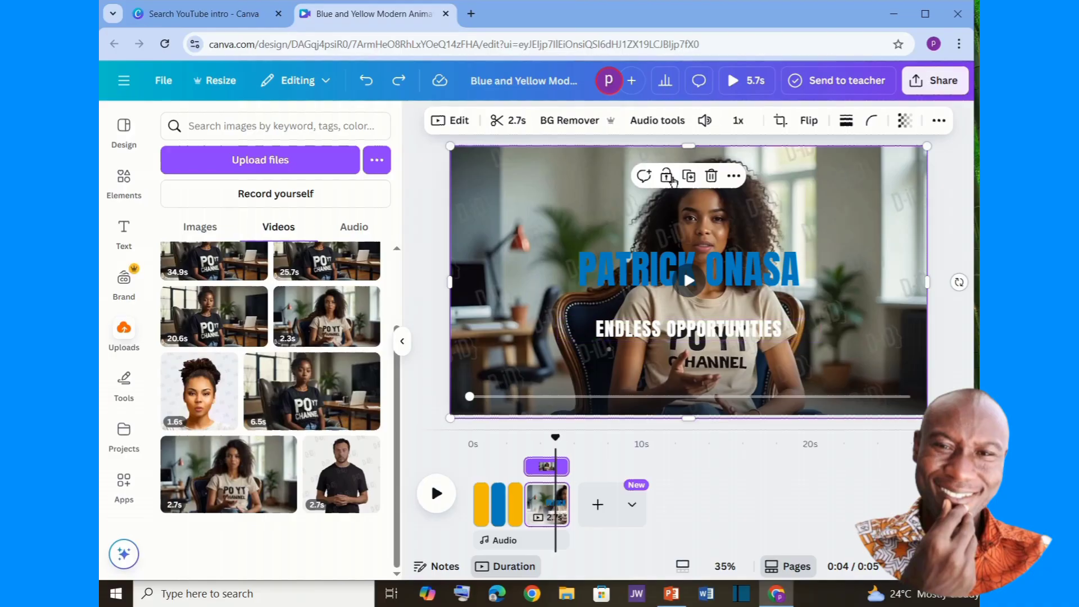
key("Delete")
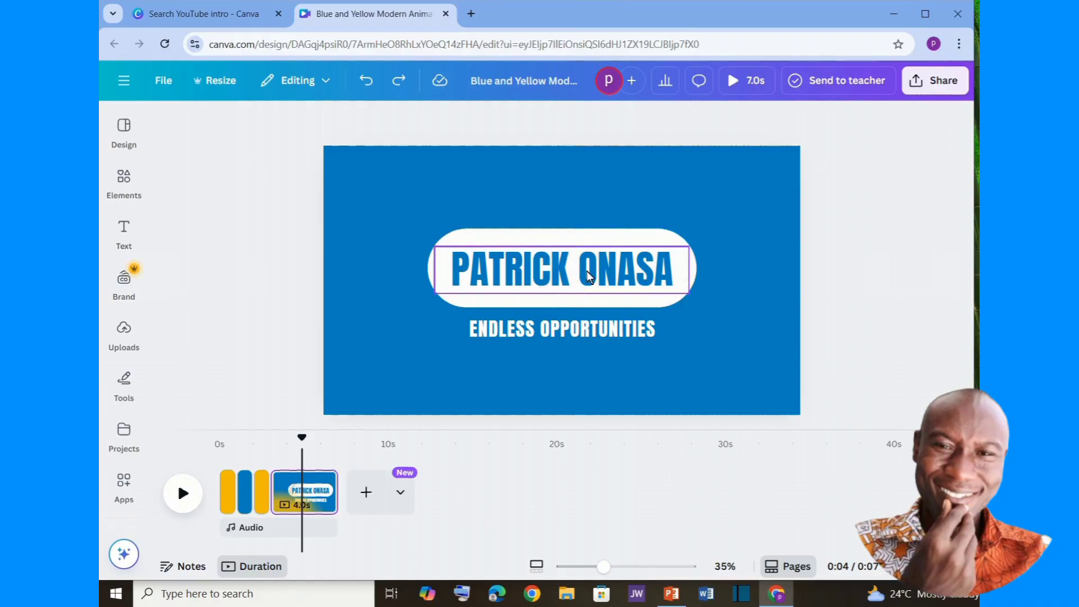
- Make the creator's name title orange #f3b804
left_click(554, 263)
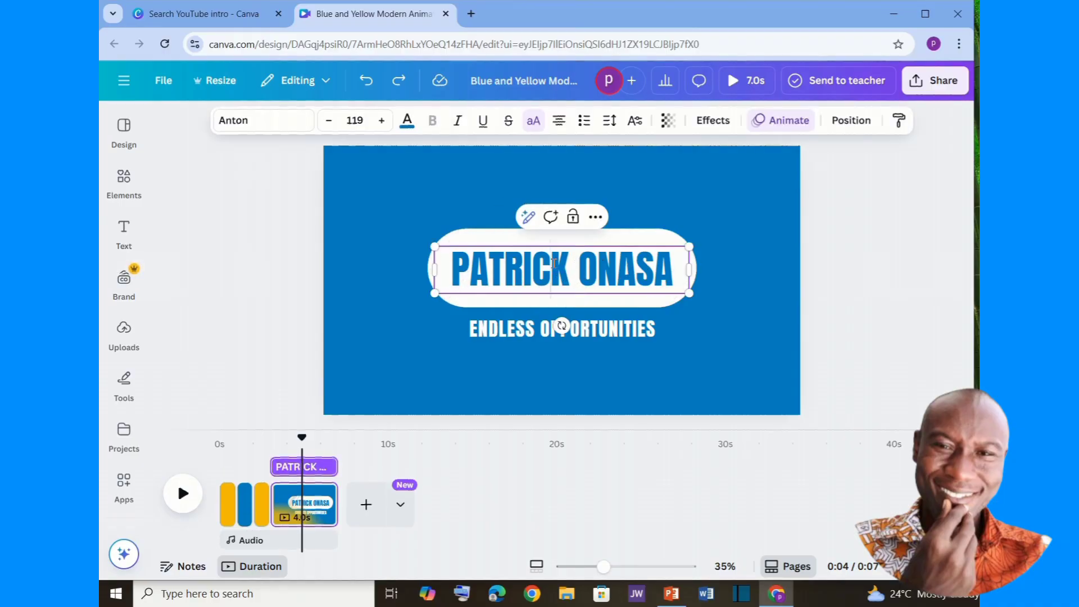
left_click(407, 120)
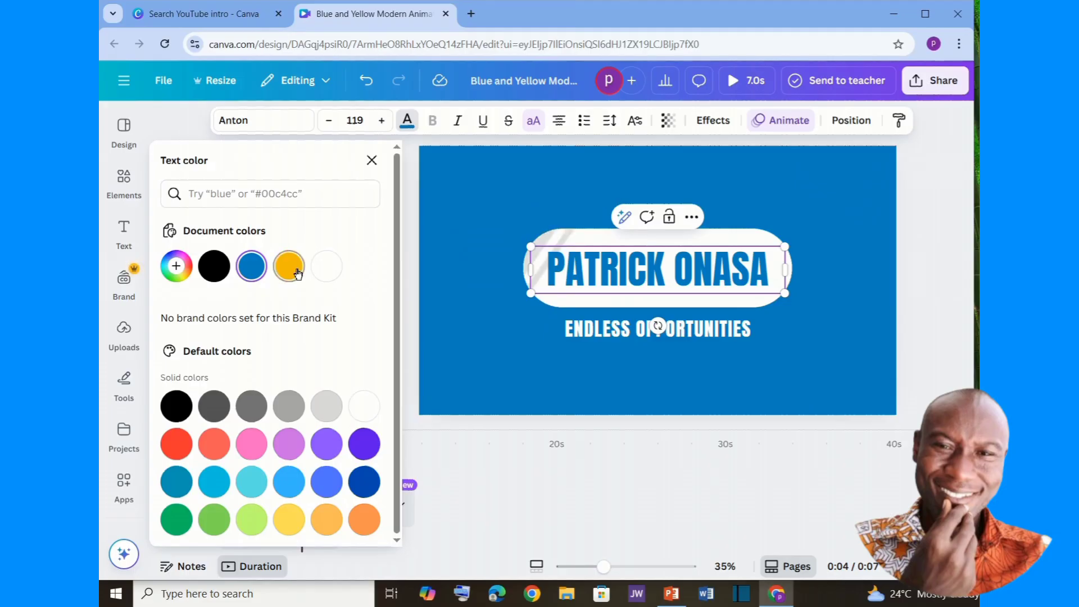
left_click(293, 264)
left_click(587, 278)
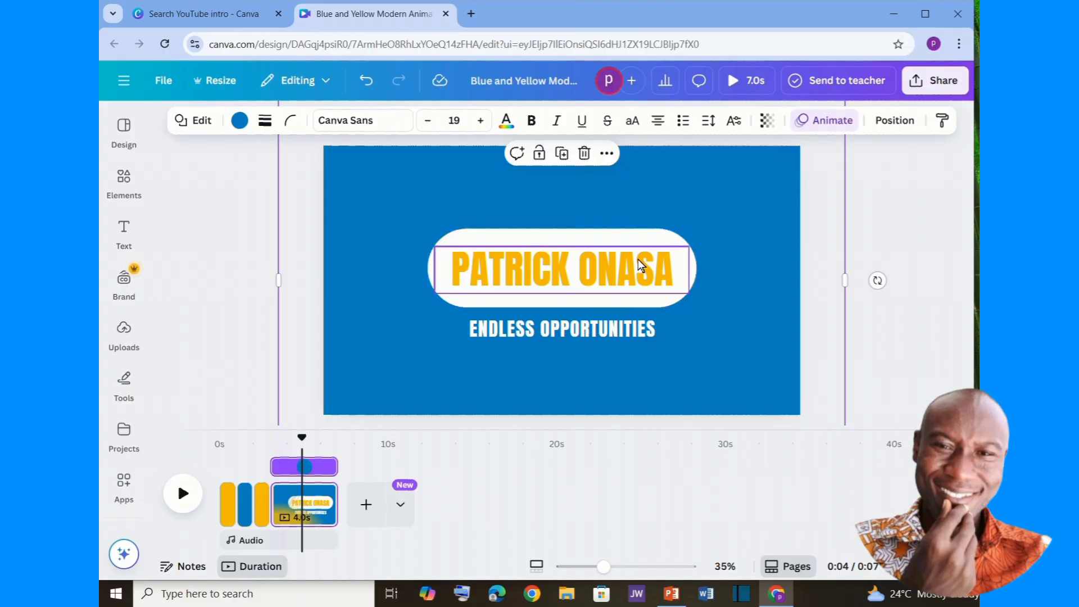
- Undo and redo an accidental text edit, then show the uploaded files
left_click(733, 331)
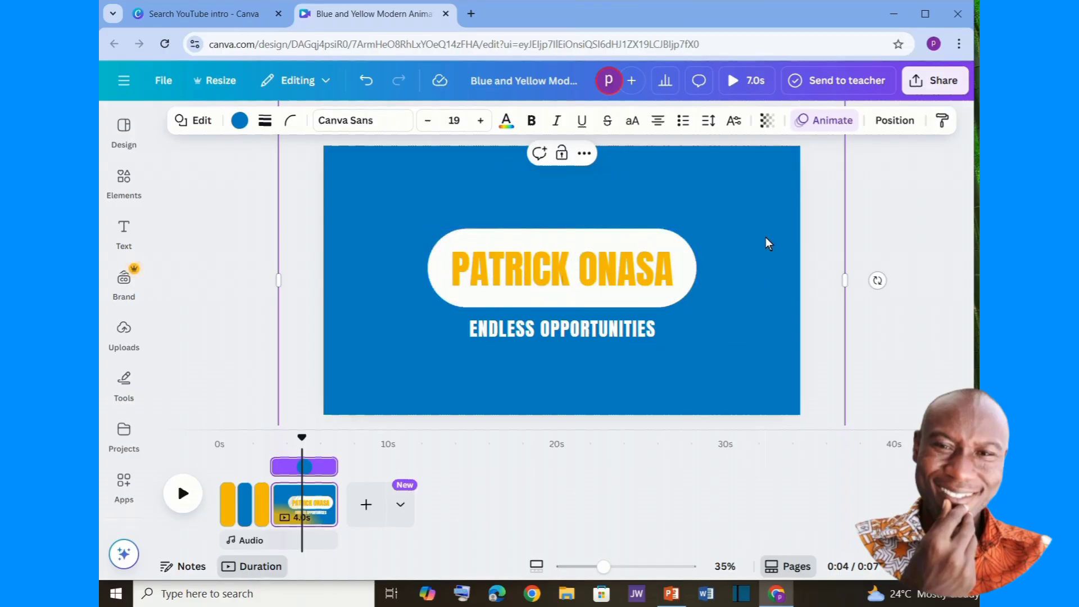
key("ctrl+z")
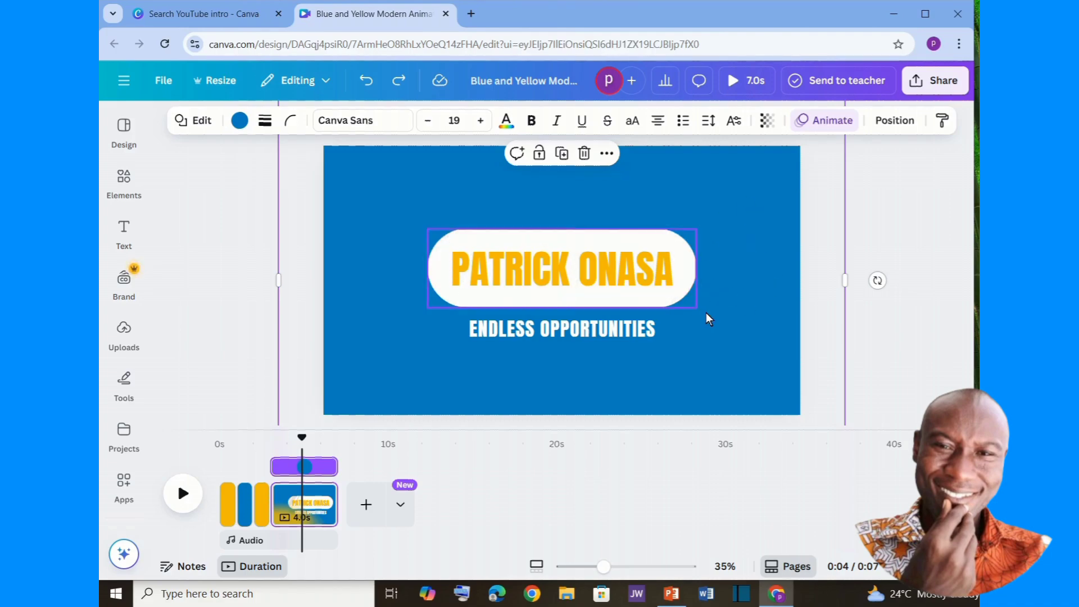
key("ctrl+y")
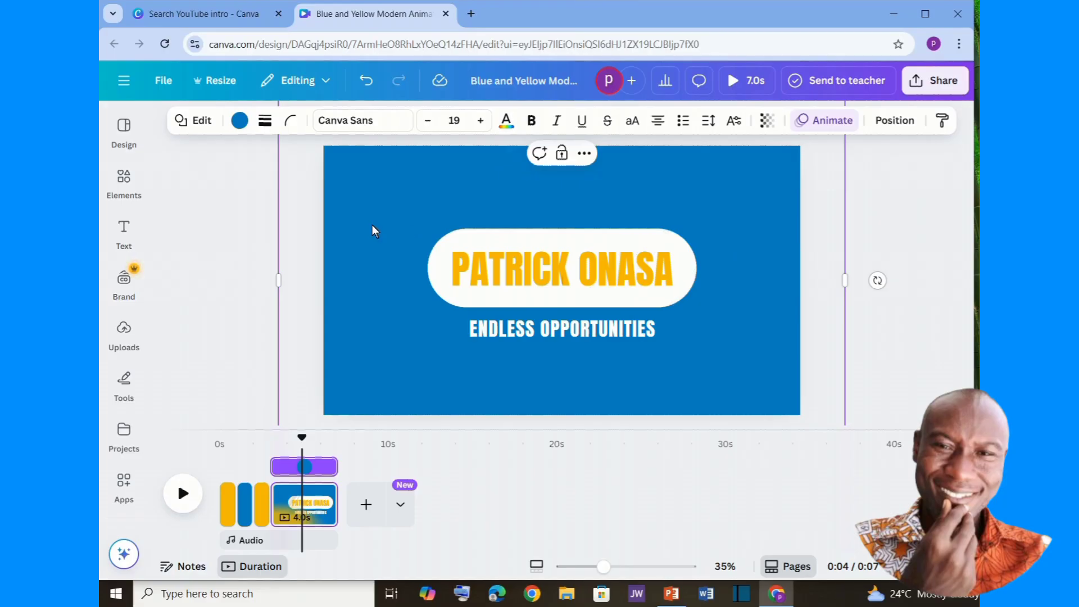
left_click(125, 336)
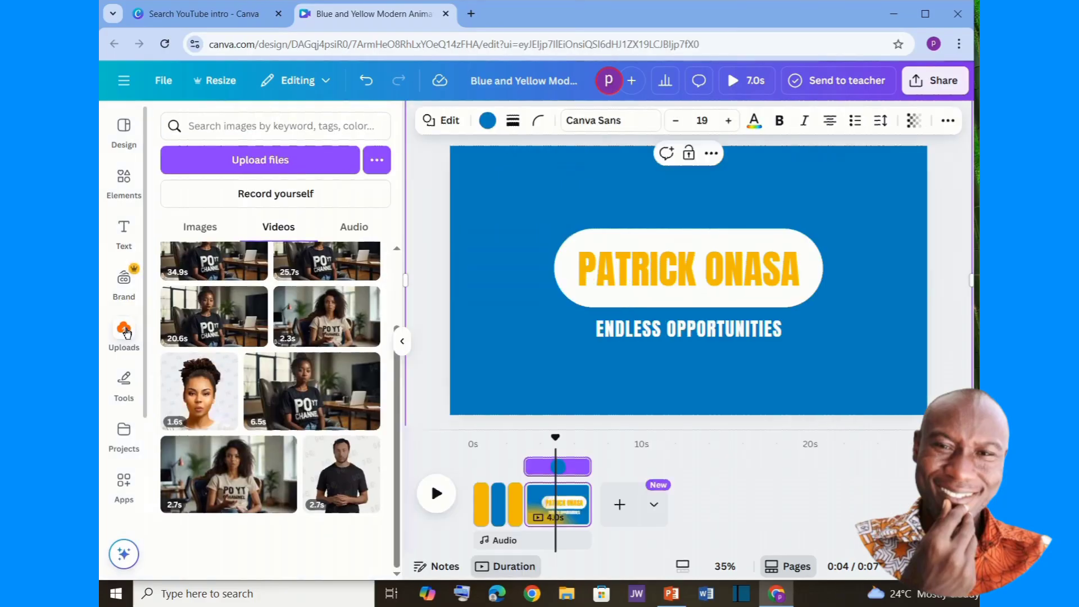
- Add the smiling man's photo from uploaded Images to the intro page
left_click(210, 232)
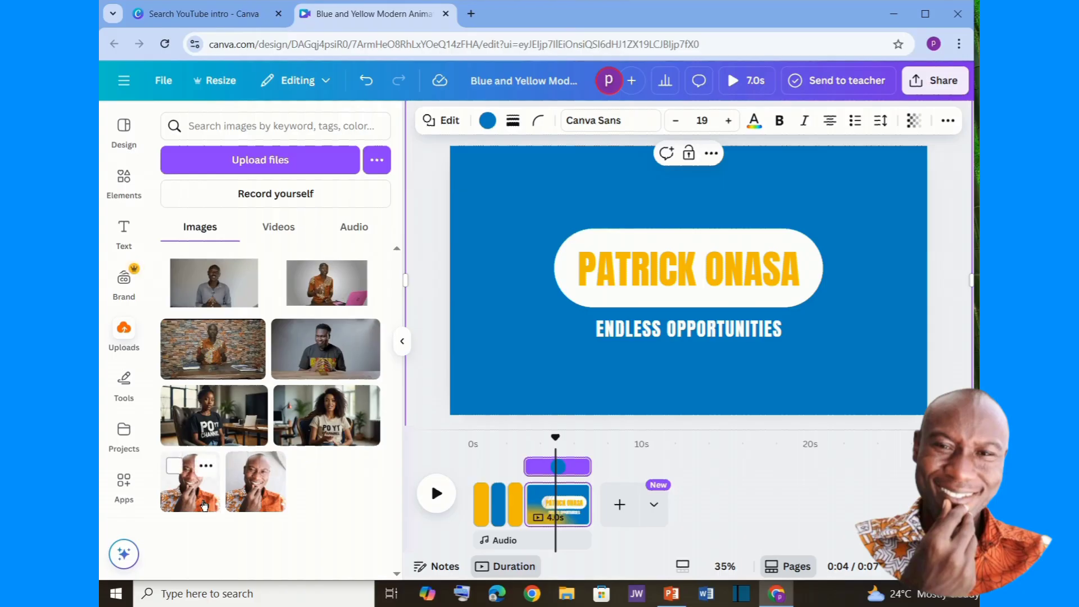
left_click(194, 495)
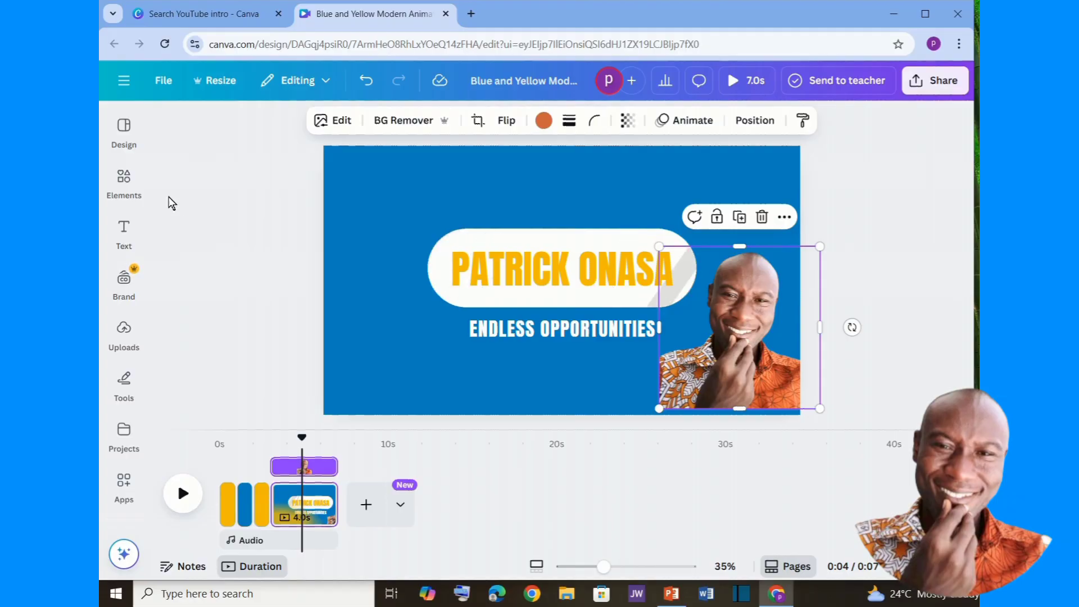
- Add a circle frame from Elements and drop the man's photo into it beside the title
left_click(125, 178)
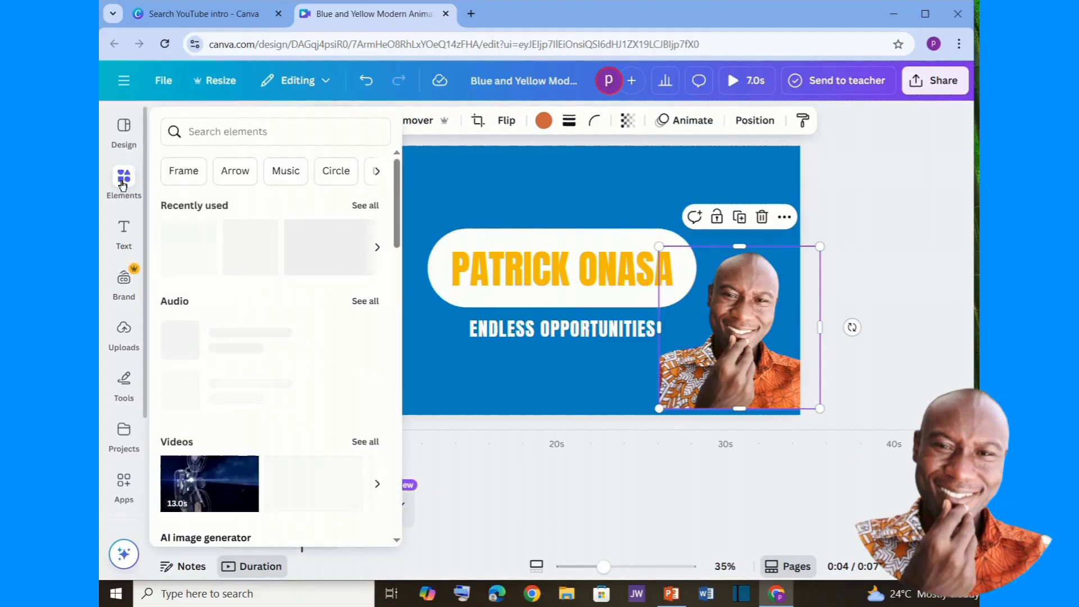
left_click(266, 124)
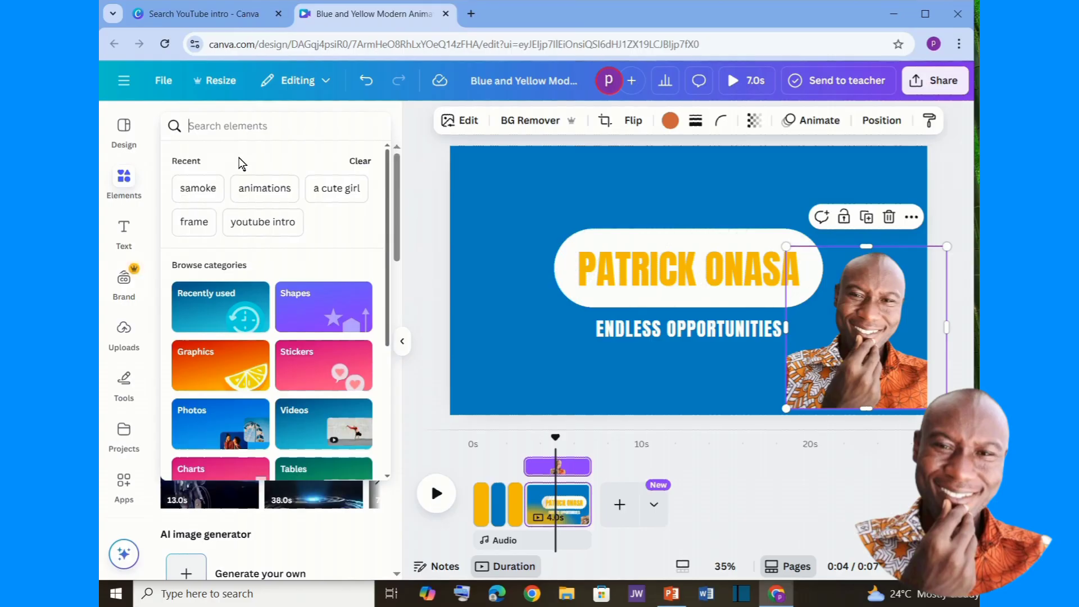
left_click(194, 221)
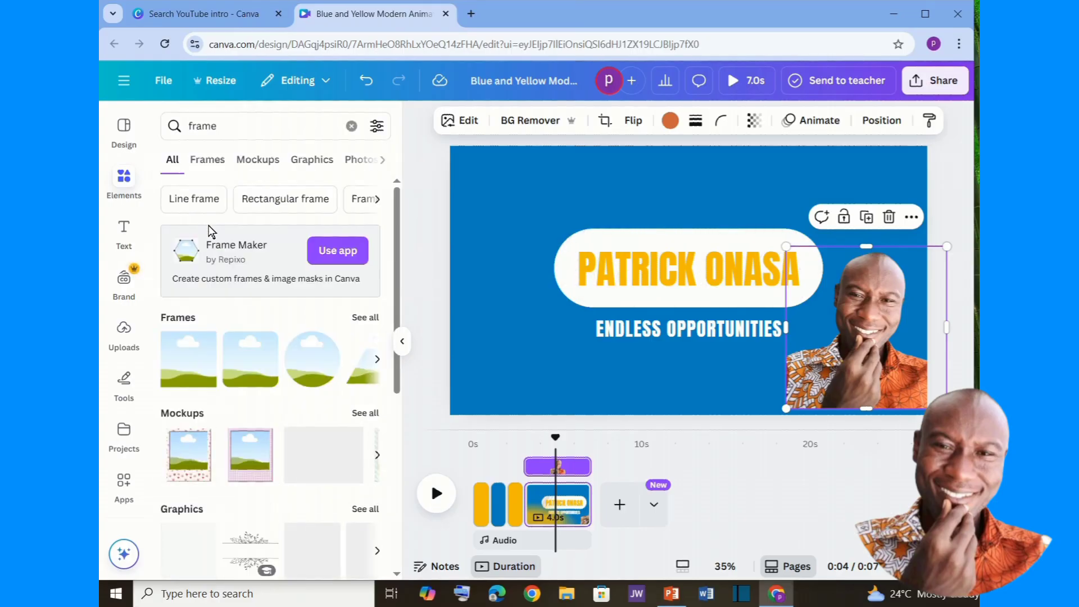
left_click(316, 366)
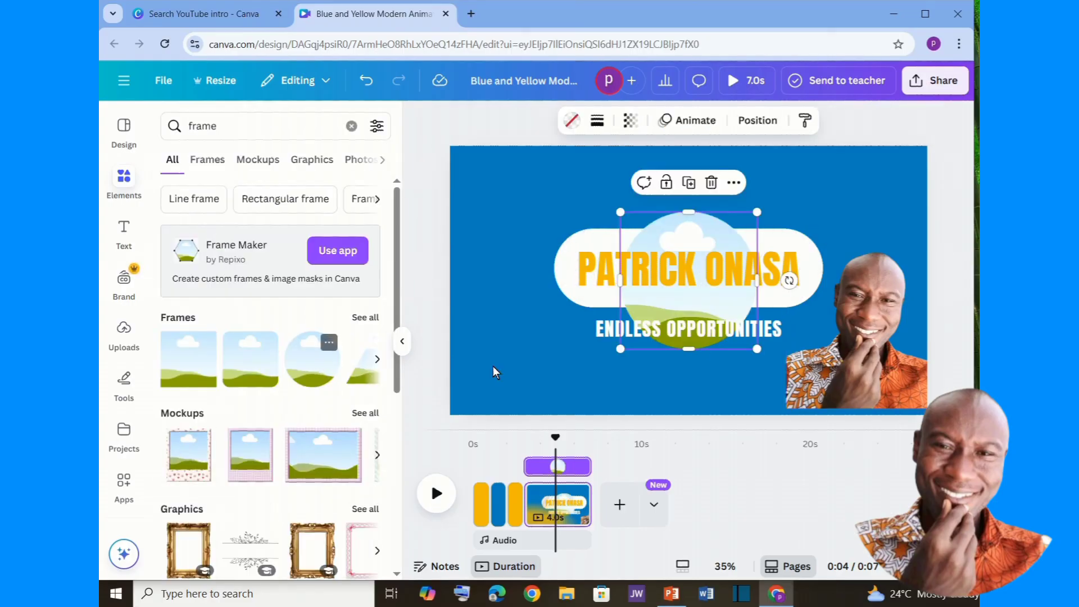
left_click_drag(886, 369, 893, 328)
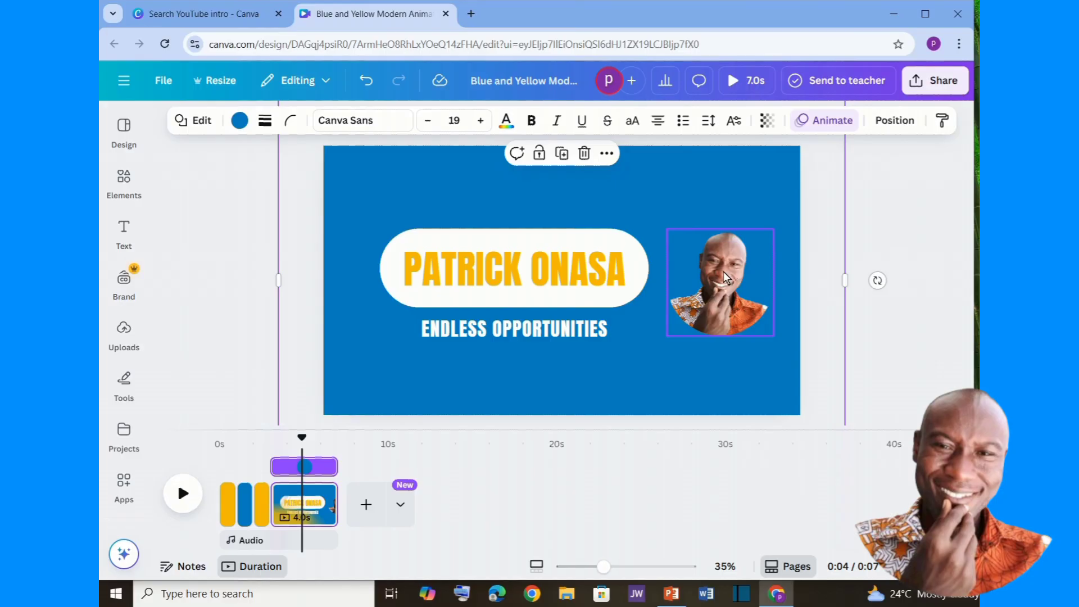
- Select the framed photo and browse its Photo animation options, previewing Pop
left_click(725, 277)
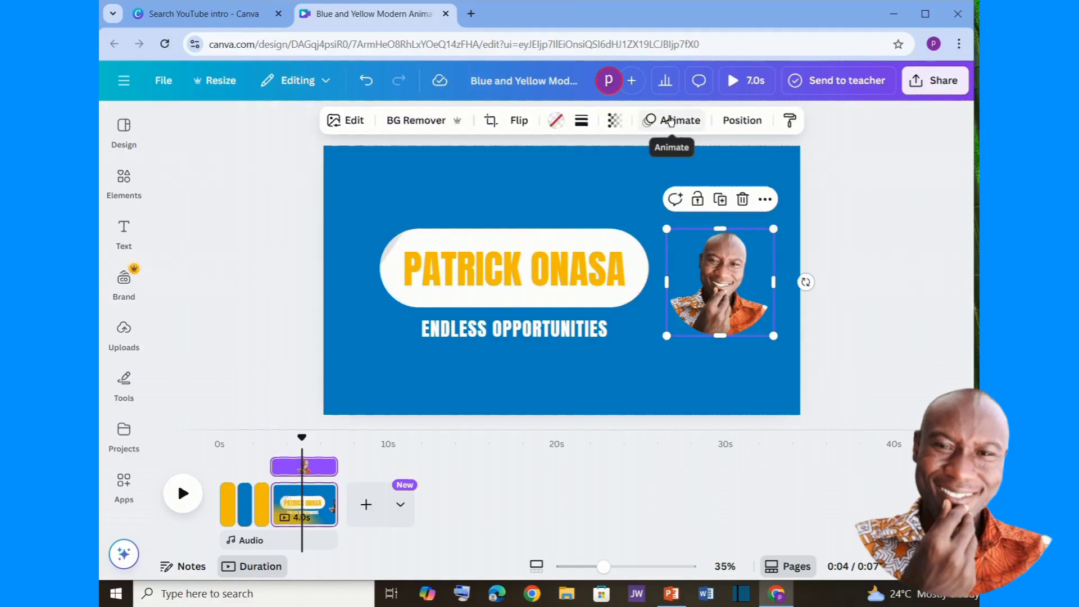
left_click(672, 120)
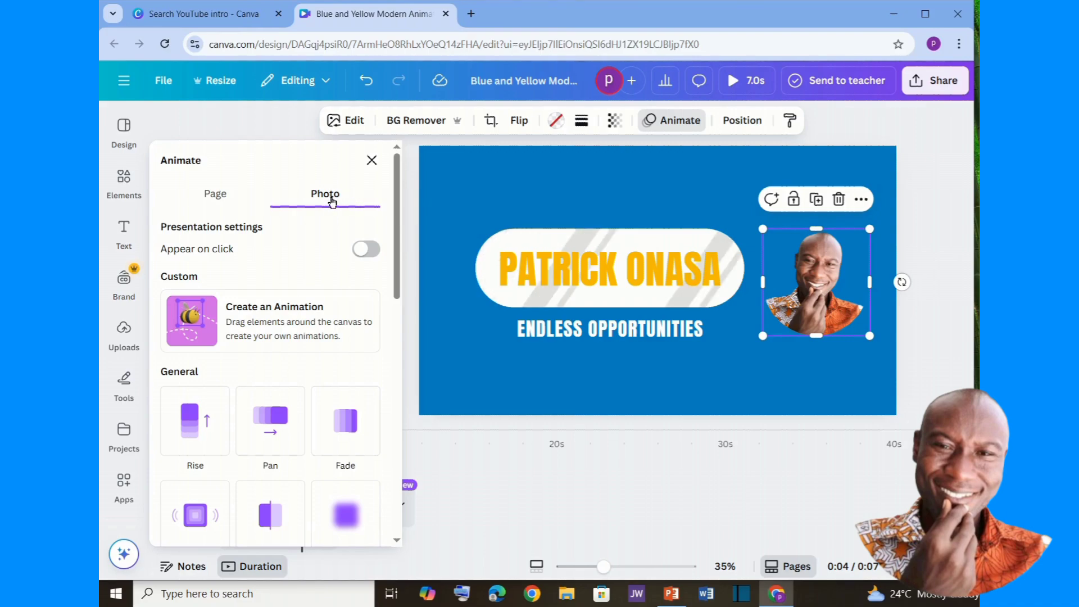
scroll(331, 253, "down", 2)
scroll(335, 347, "down", 3)
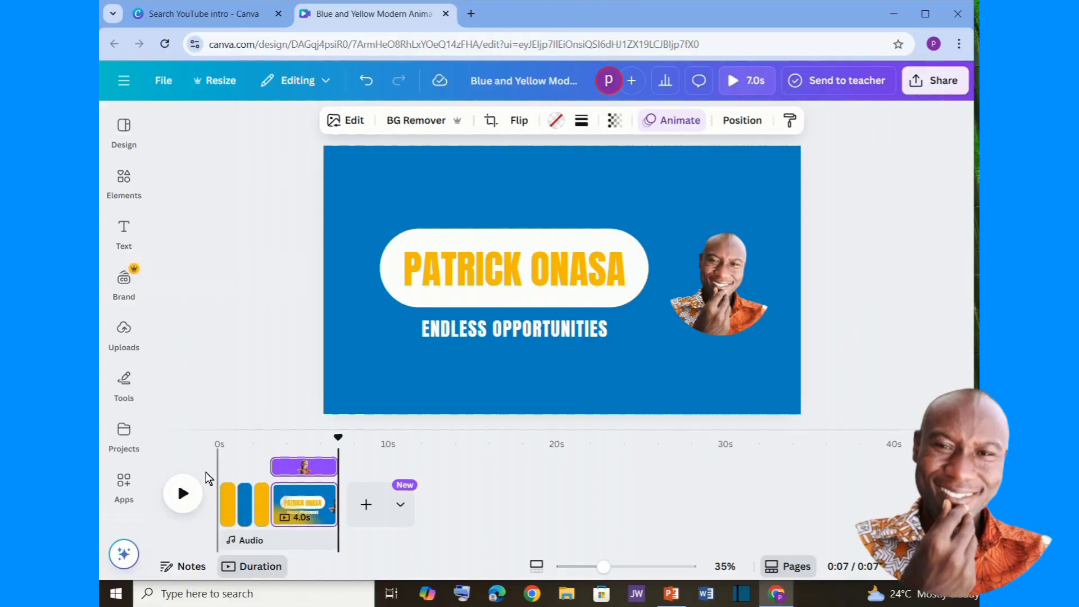
- Preview the intro, then add a new page after it with a black background
left_click(193, 501)
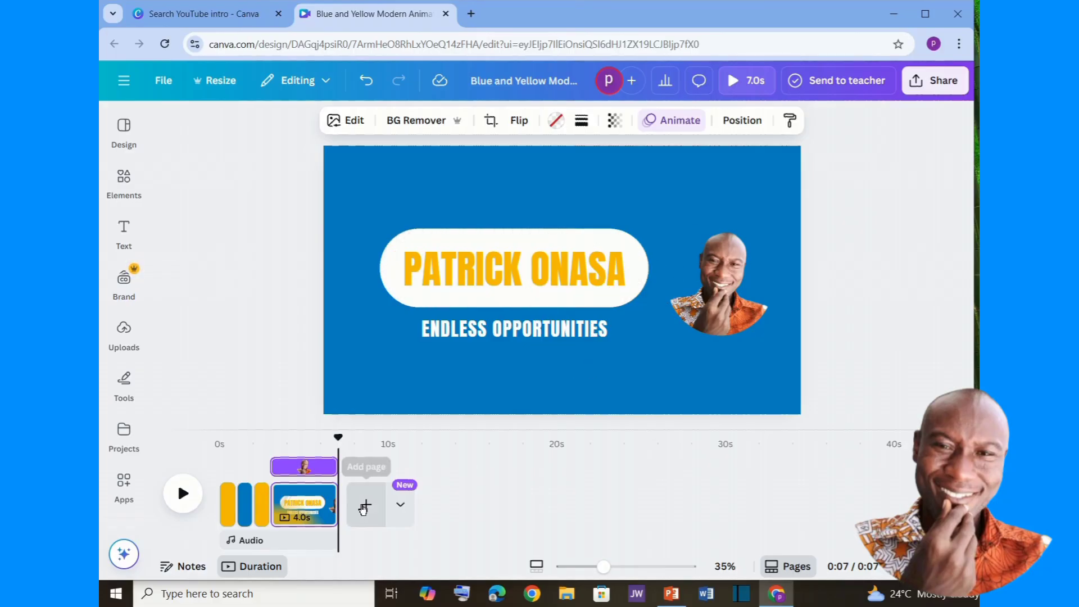
left_click(367, 504)
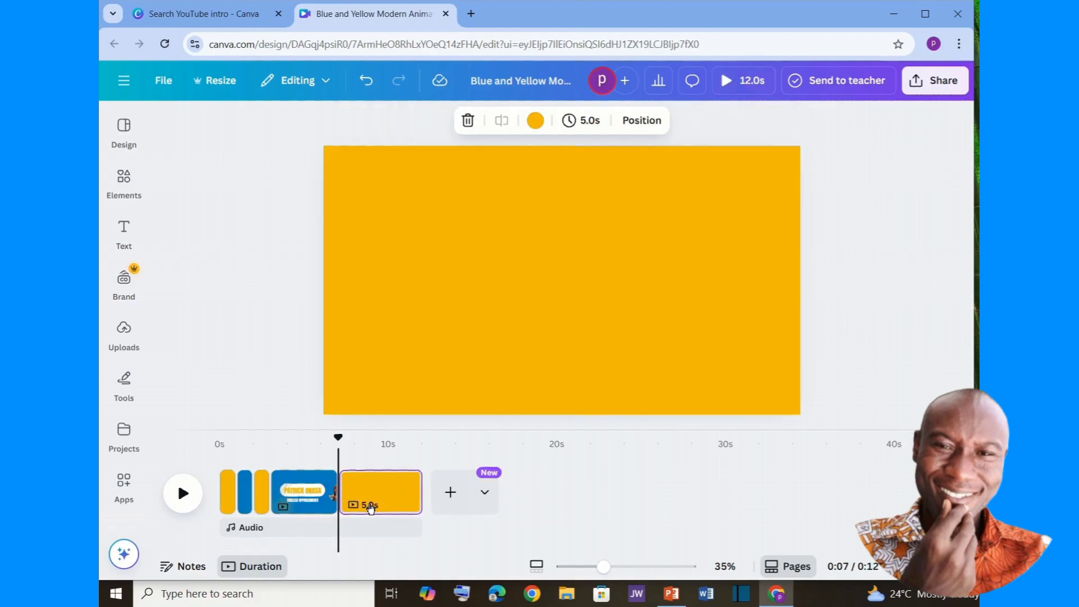
left_click(587, 323)
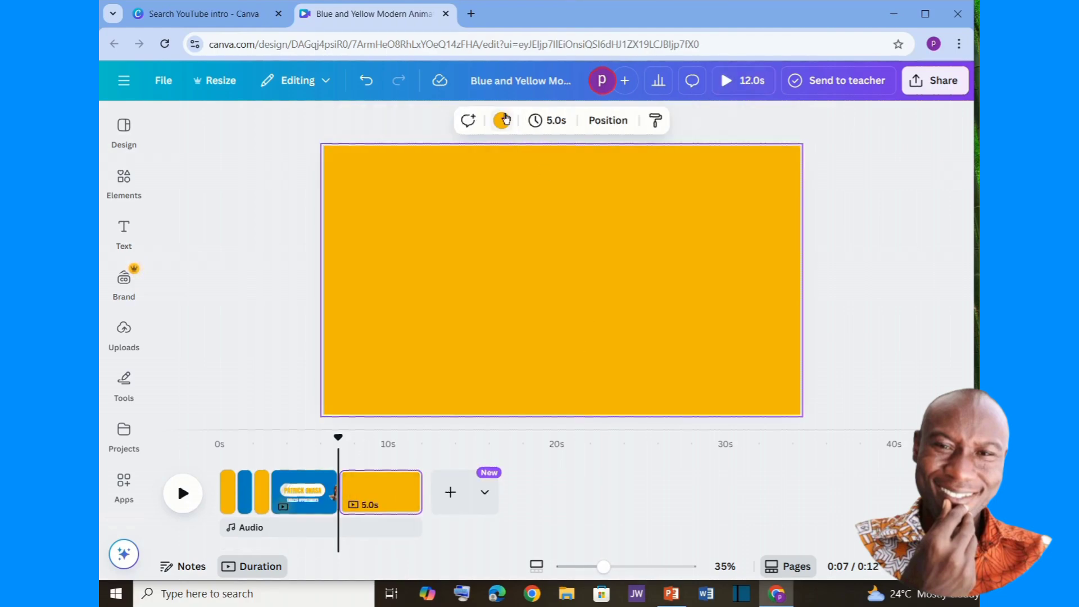
left_click(503, 120)
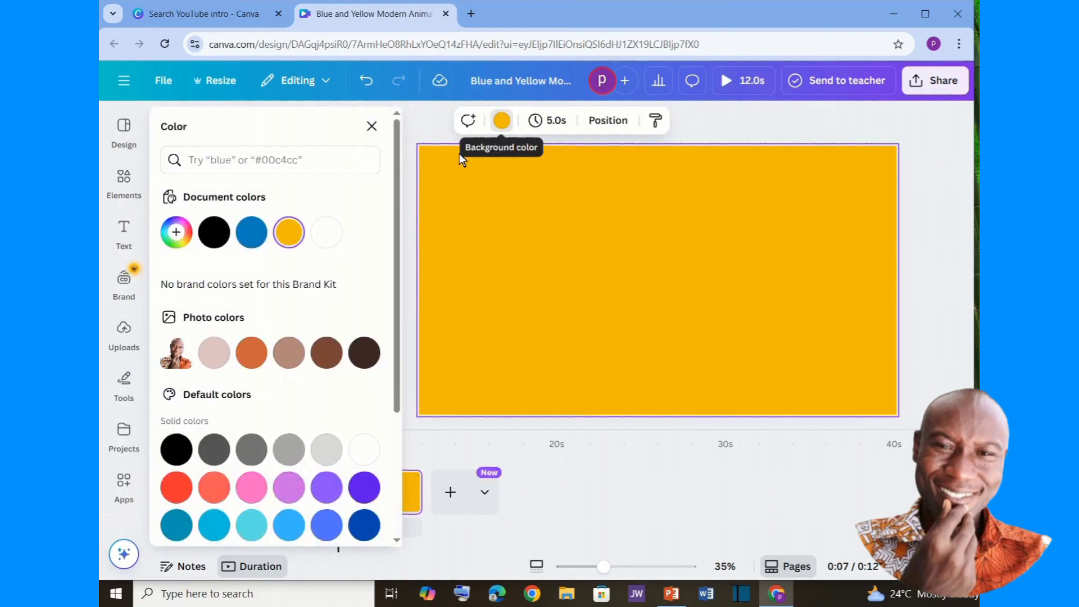
left_click(215, 241)
left_click(417, 496)
- Shorten the black end page and preview the whole intro from the start
left_click_drag(418, 496, 365, 492)
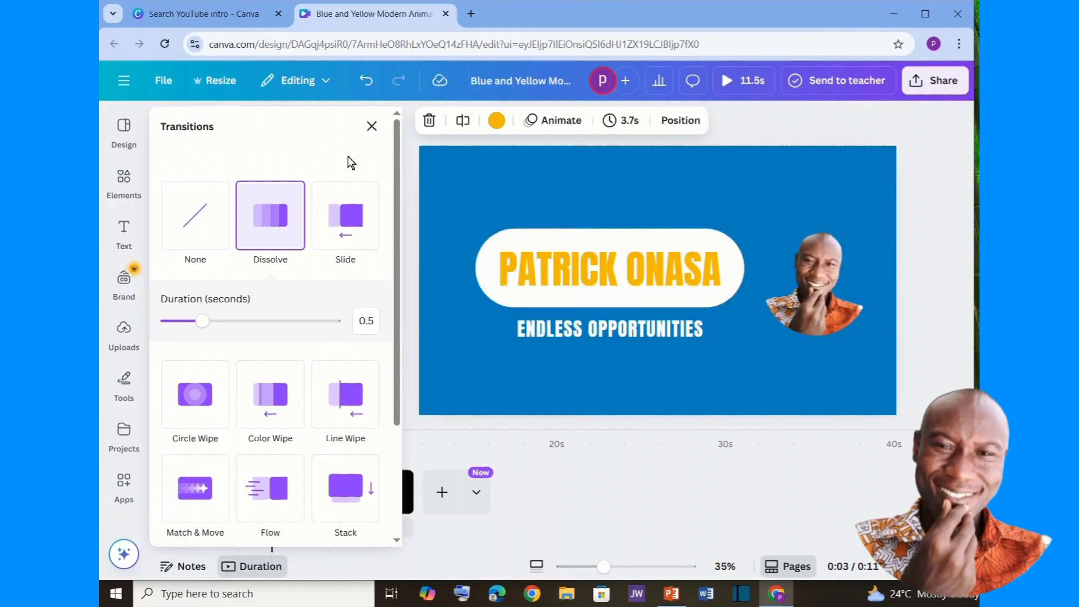
left_click(371, 126)
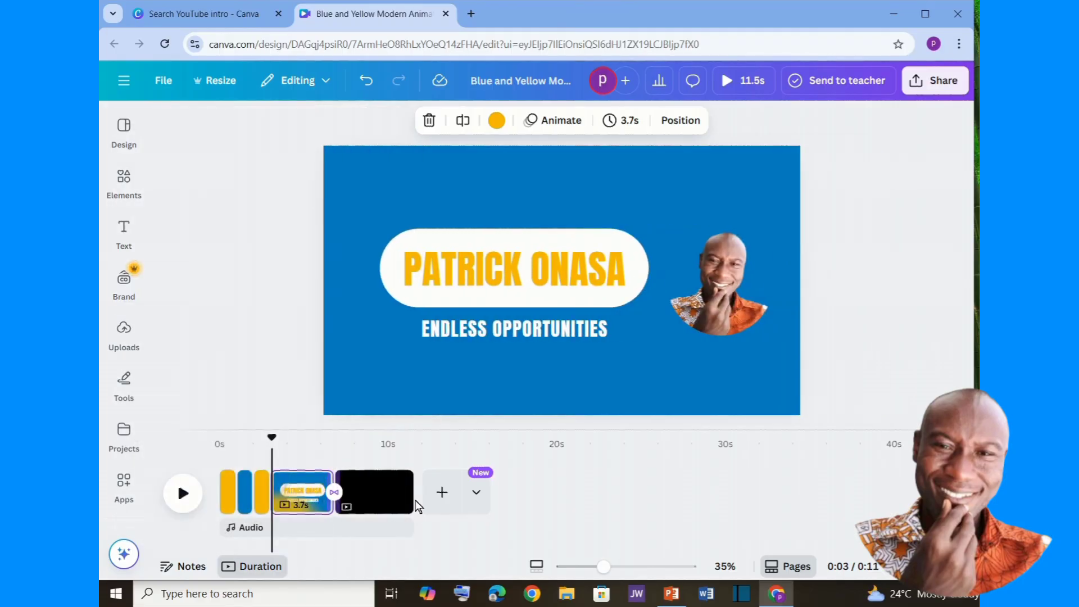
left_click_drag(414, 487, 353, 486)
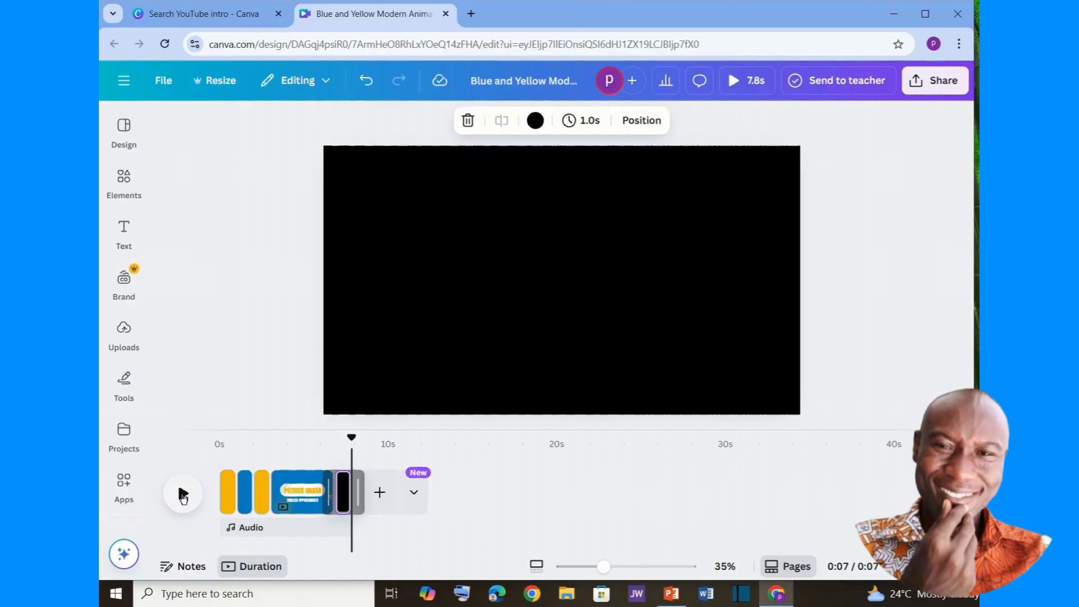
left_click(181, 493)
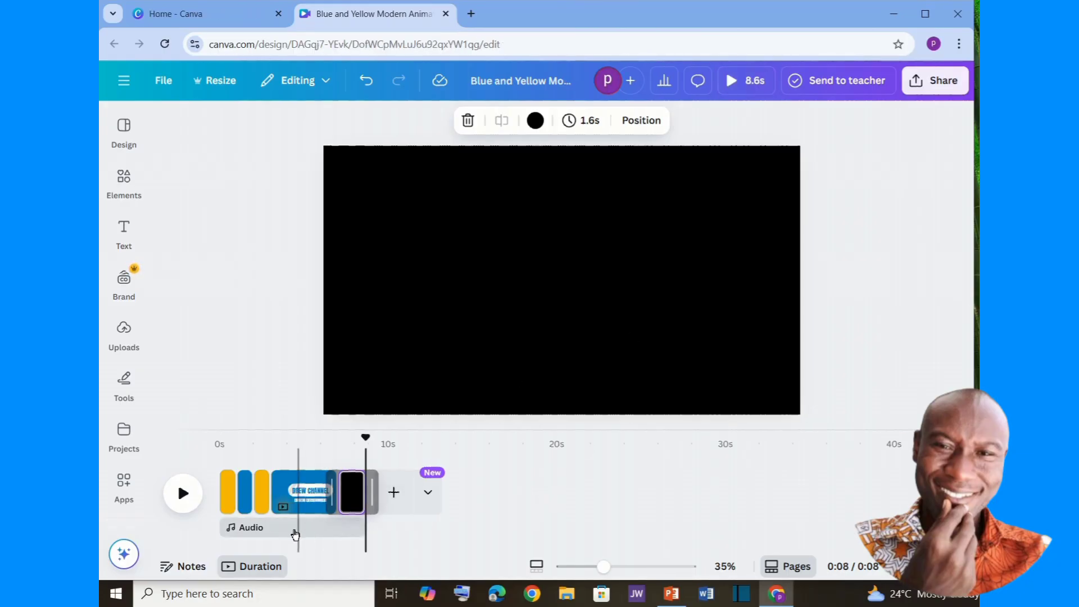
left_click(251, 528)
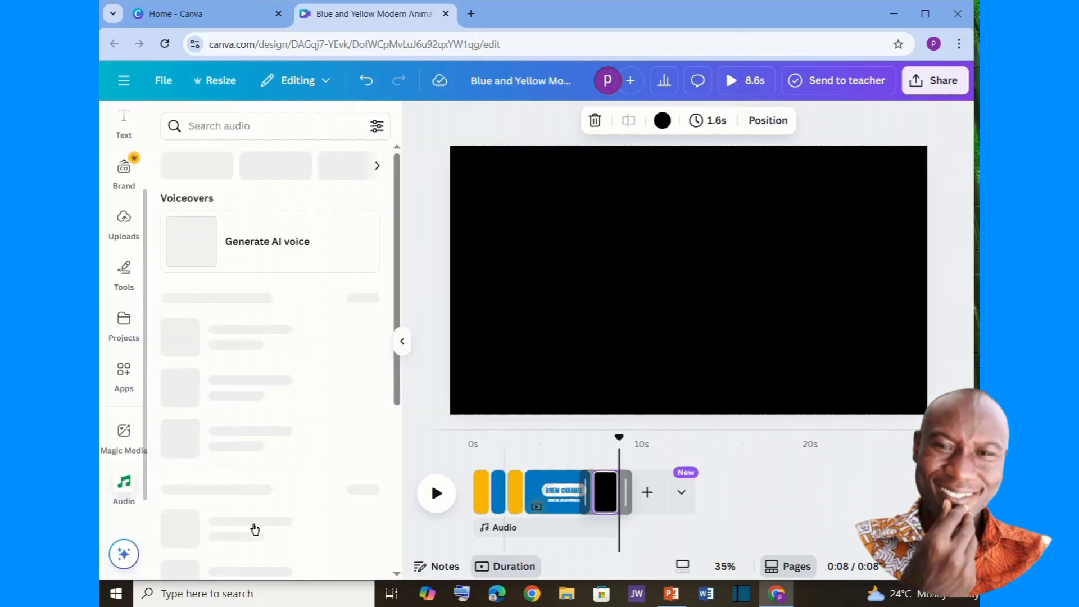
scroll(309, 270, "down", 15)
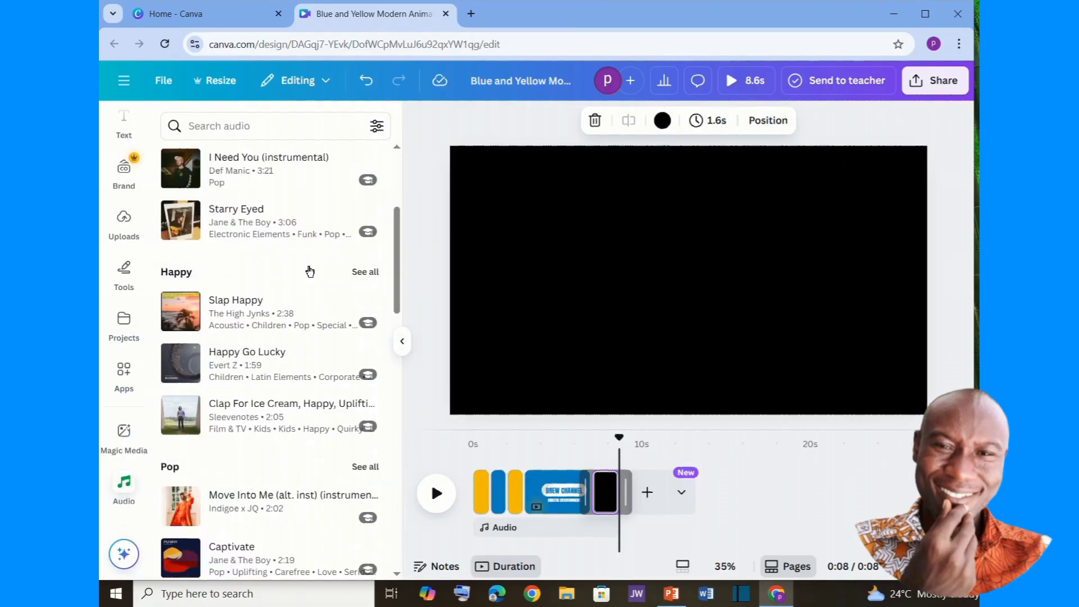
scroll(306, 337, "down", 9)
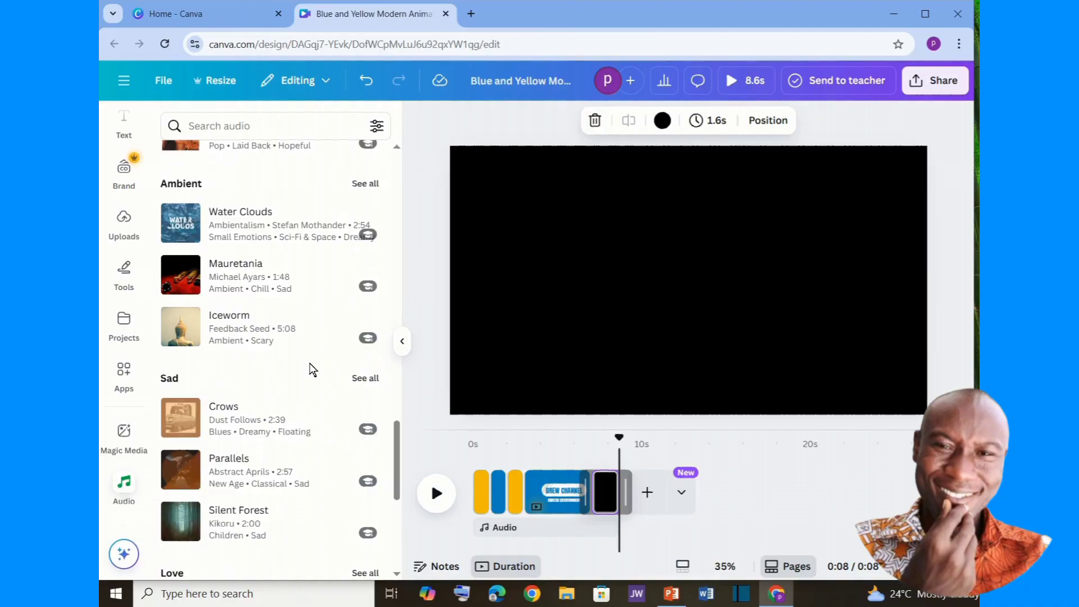
scroll(314, 369, "down", 5)
scroll(315, 369, "up", 20)
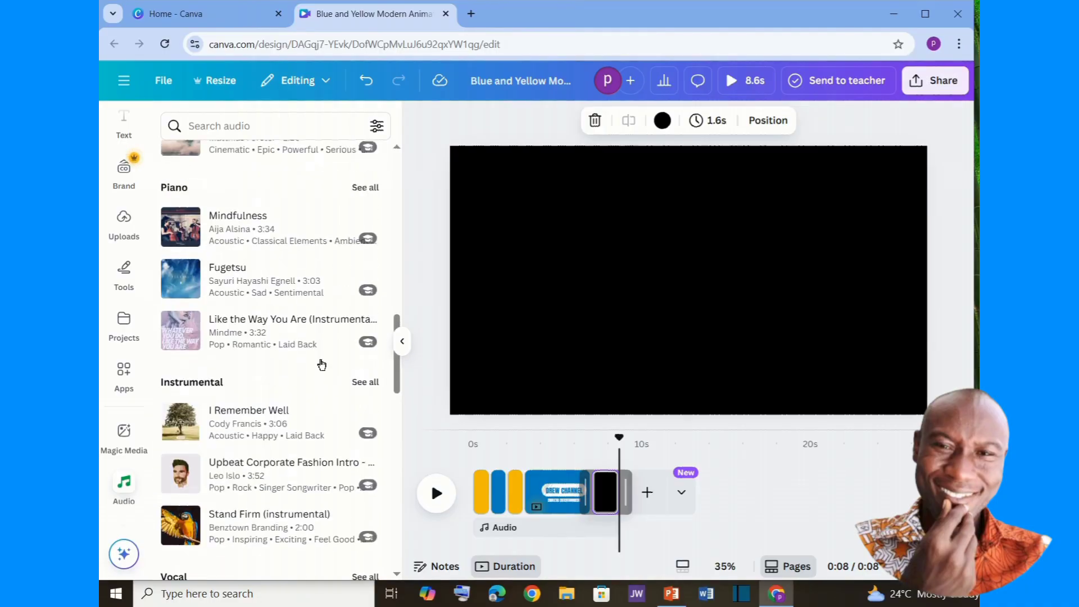
scroll(364, 318, "up", 4)
left_click(435, 124)
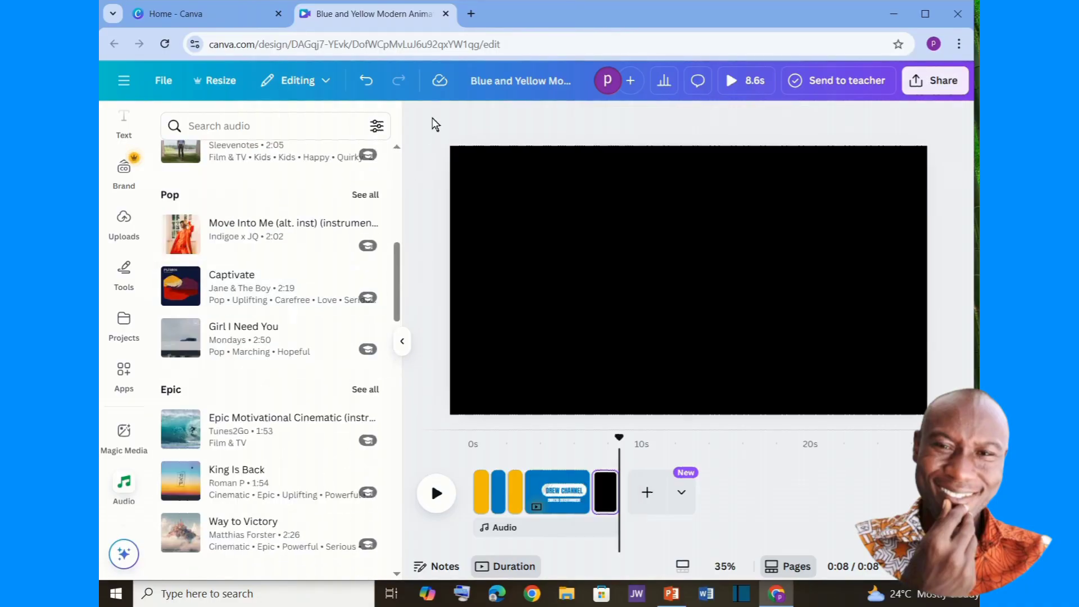
left_click(402, 341)
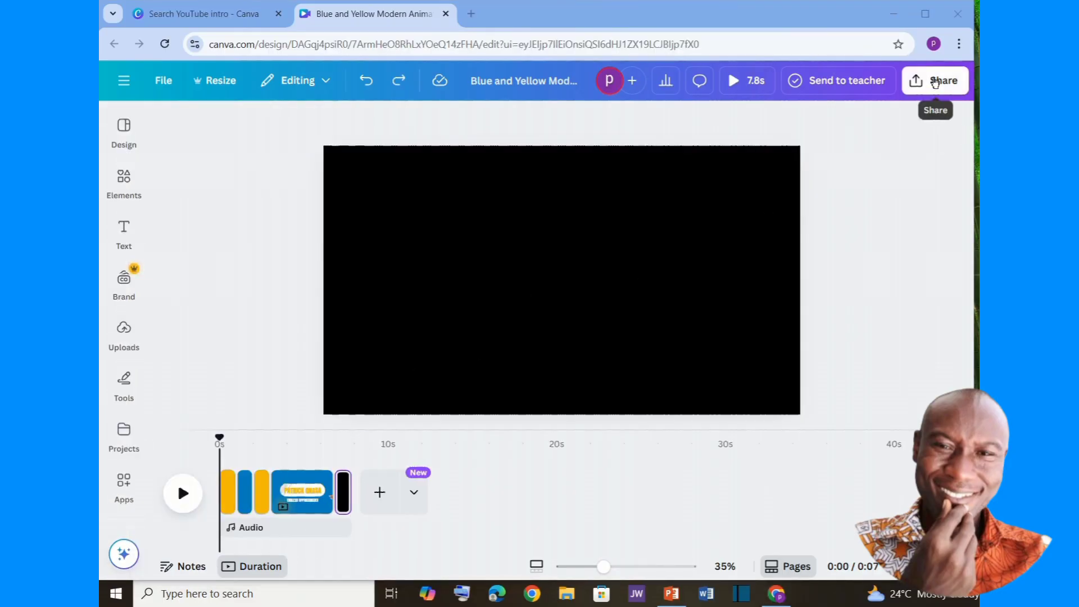
- Download pages 1–5 of the intro as MP4 Video at 1080p
left_click(936, 81)
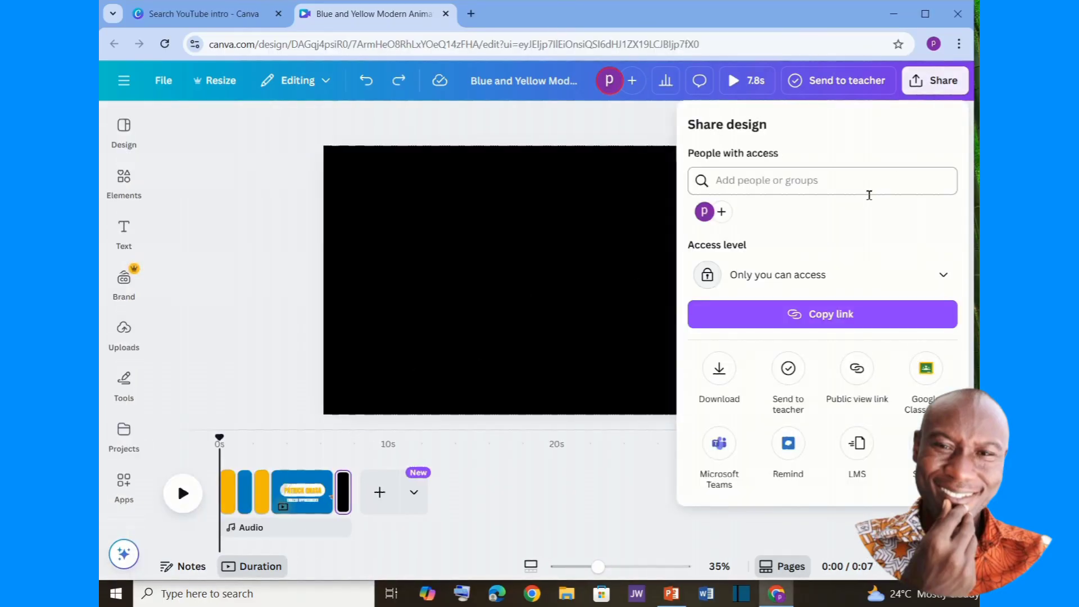
left_click(720, 370)
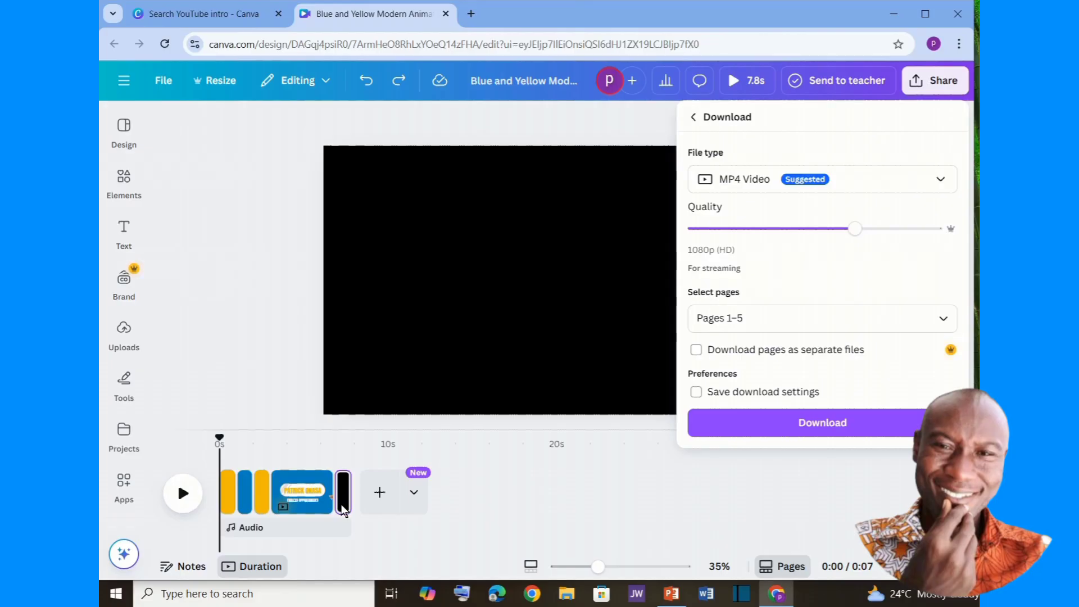
left_click(829, 425)
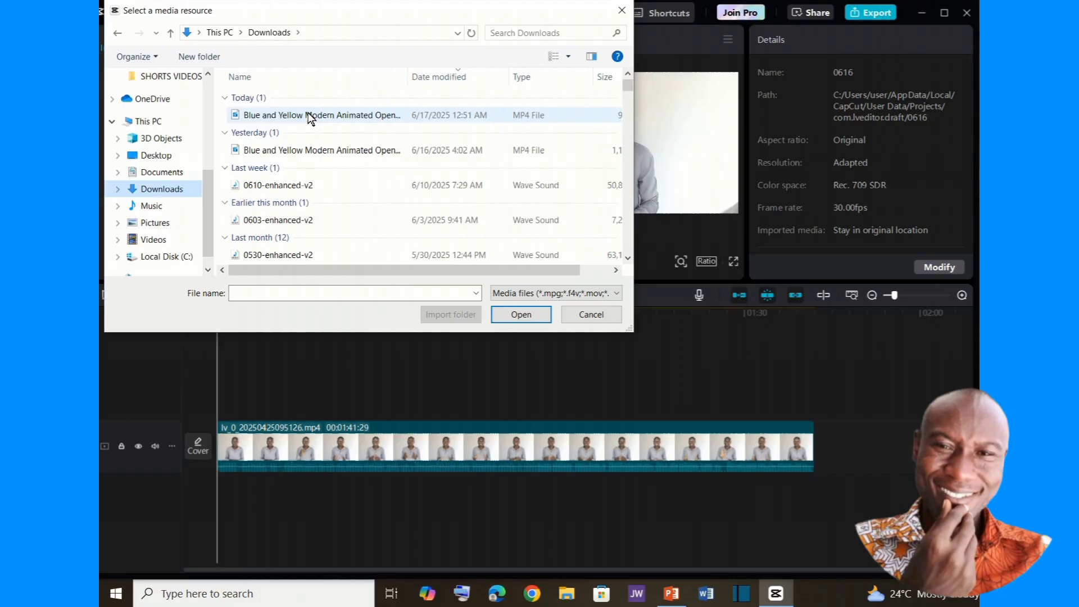
- Import the downloaded 8-second Canva intro MP4 and place it at the start of the main track
left_click(312, 113)
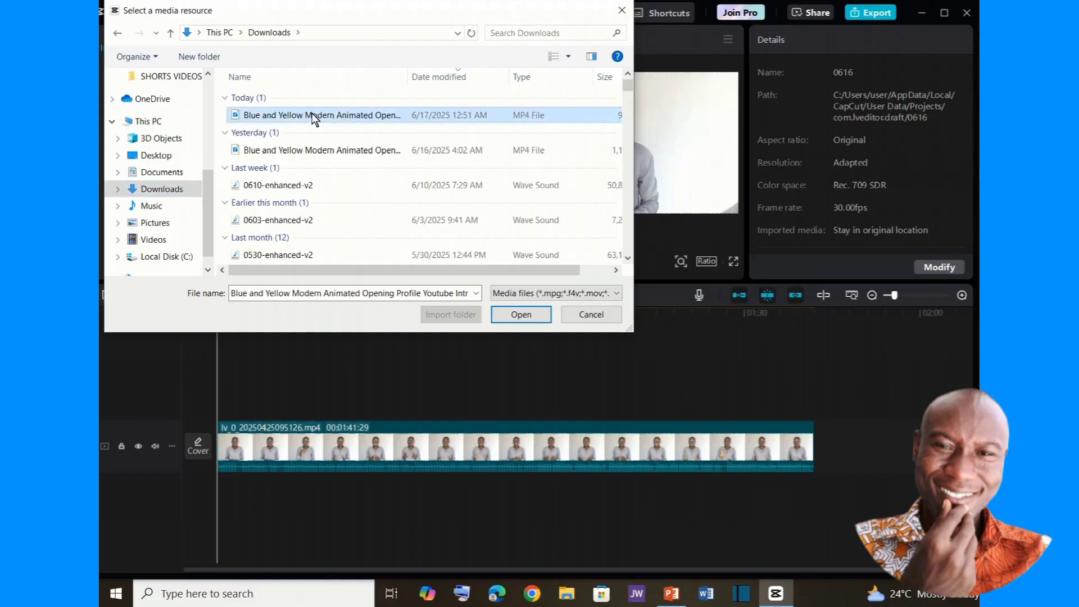
left_click(519, 312)
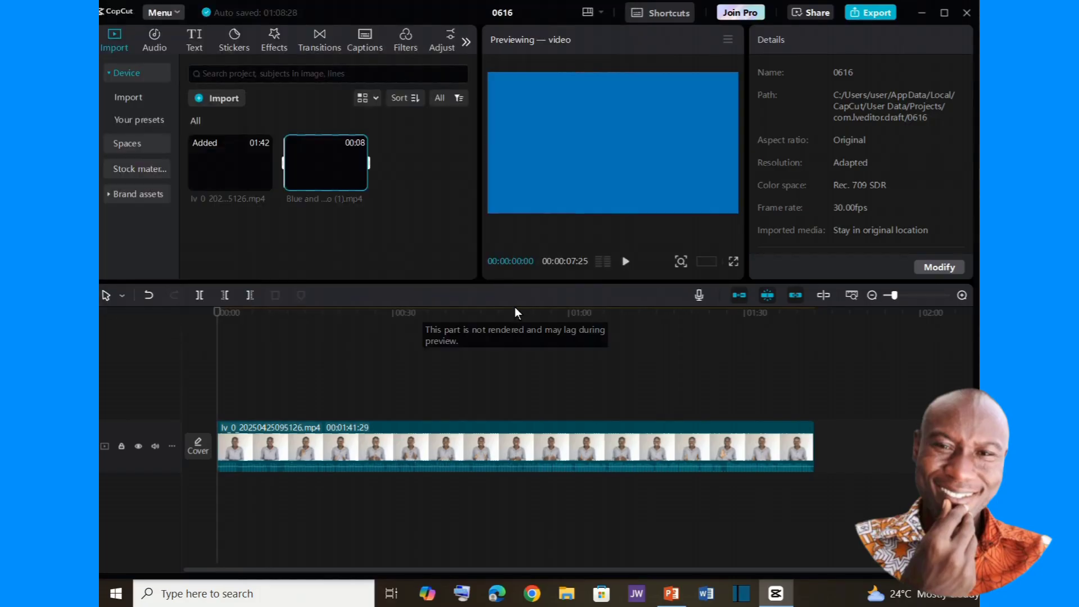
left_click_drag(331, 161, 206, 445)
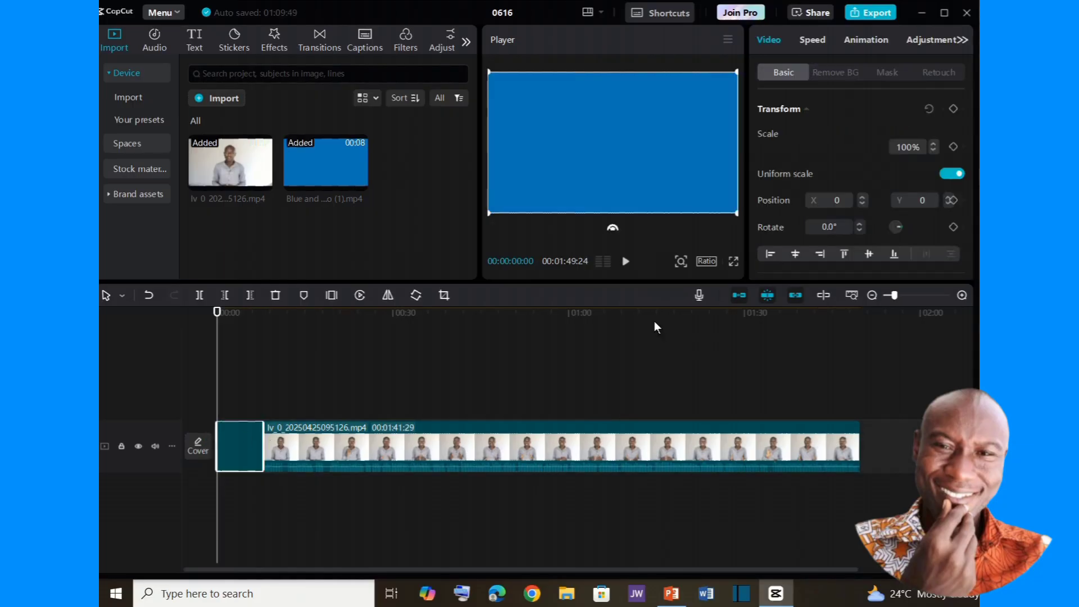
- Preview the video with its new intro, stop playback, and select the recorded talk clip
left_click(629, 270)
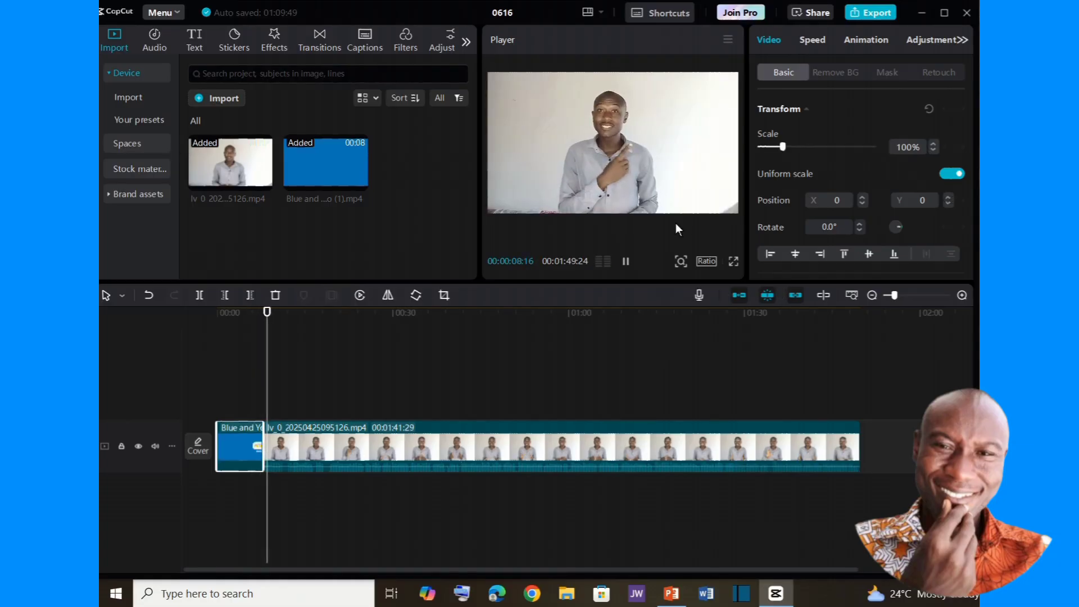
key("space")
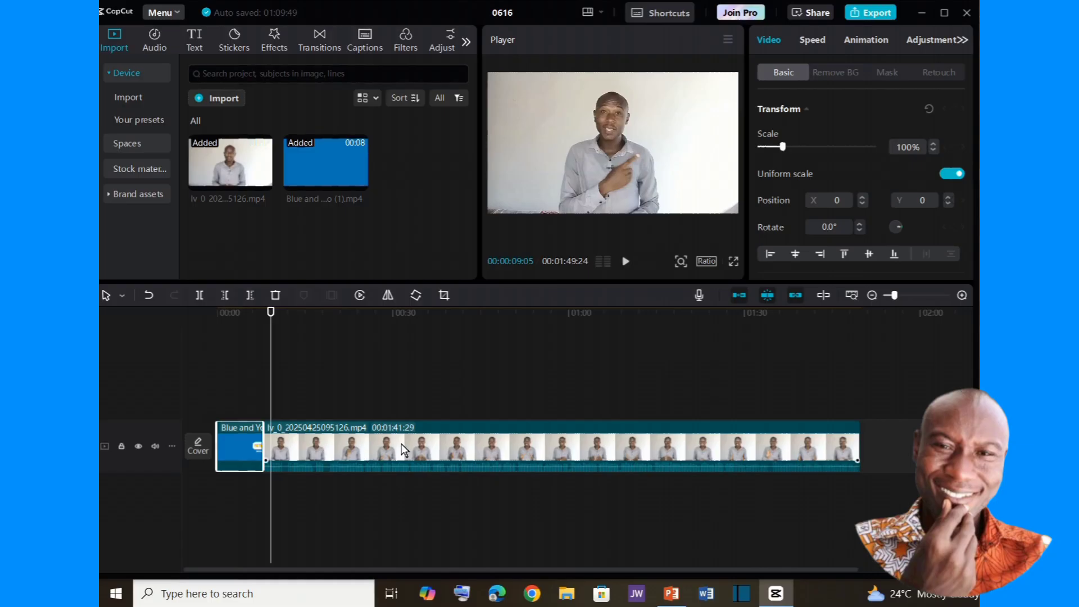
left_click(450, 439)
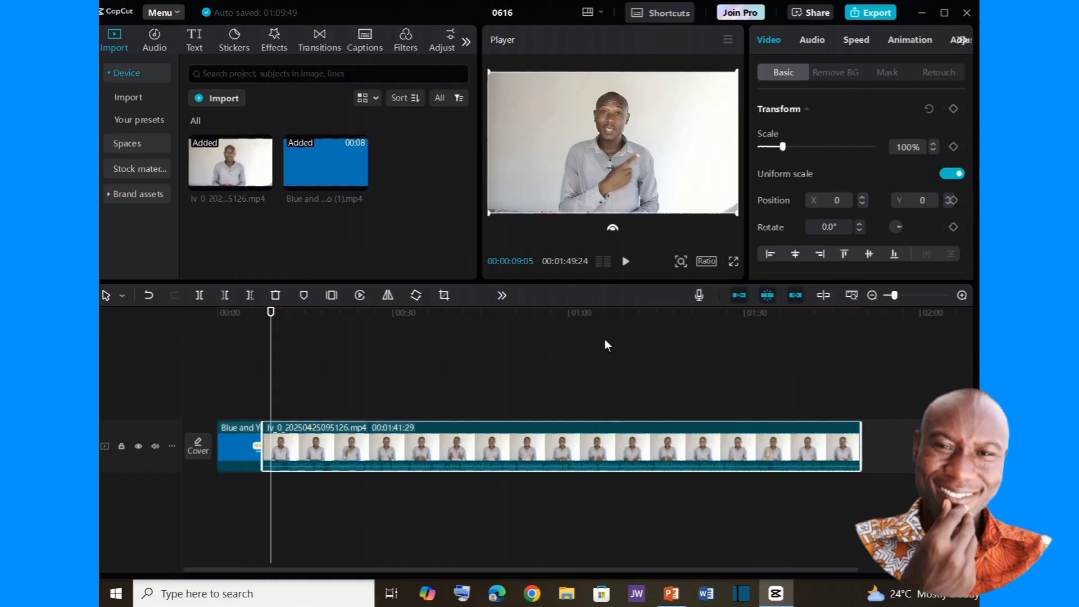